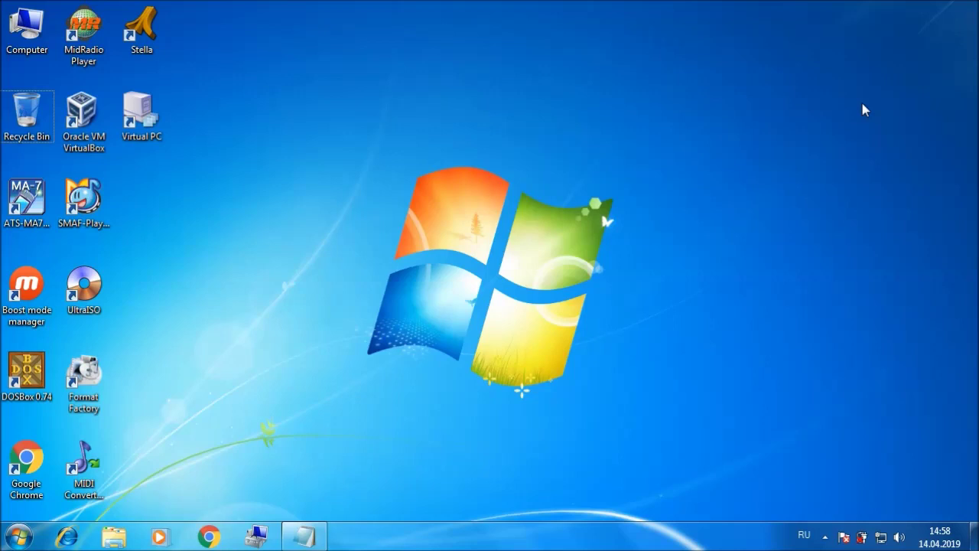
Step: Launch Virtual PC and start a new virtual machine named 'Windows Chicago Build 90C'
{"action": "double_click", "coordinate": [151, 117]}
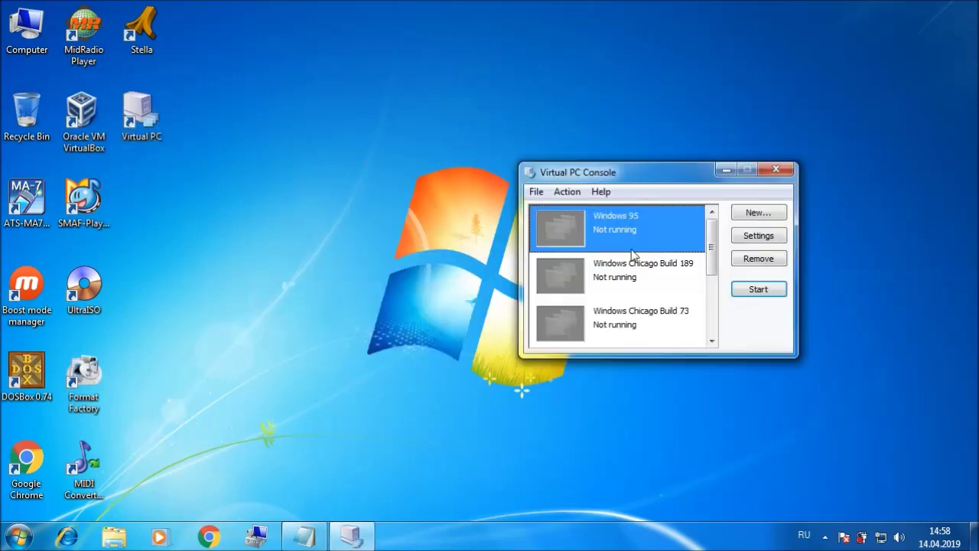
{"action": "left_click", "coordinate": [748, 218]}
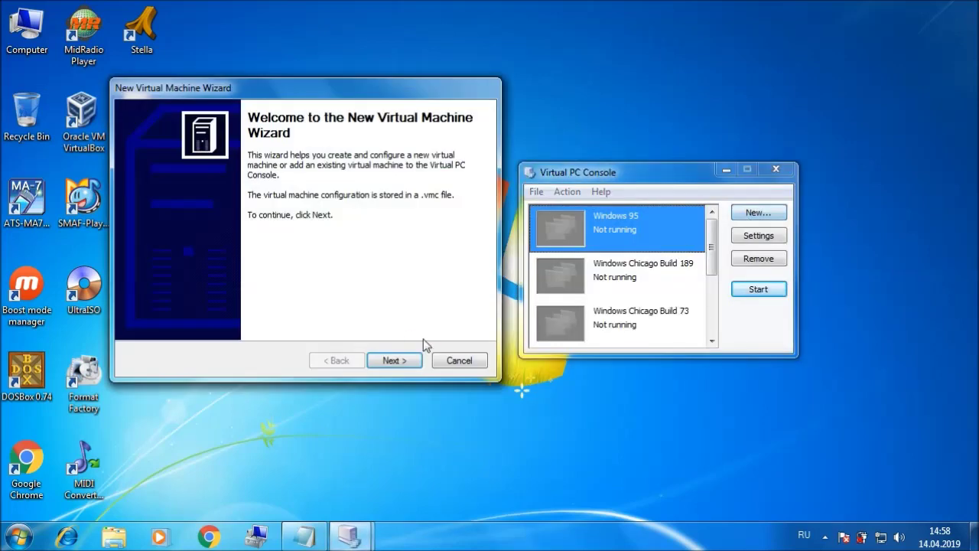
{"action": "left_click", "coordinate": [394, 360]}
{"action": "left_click", "coordinate": [394, 360]}
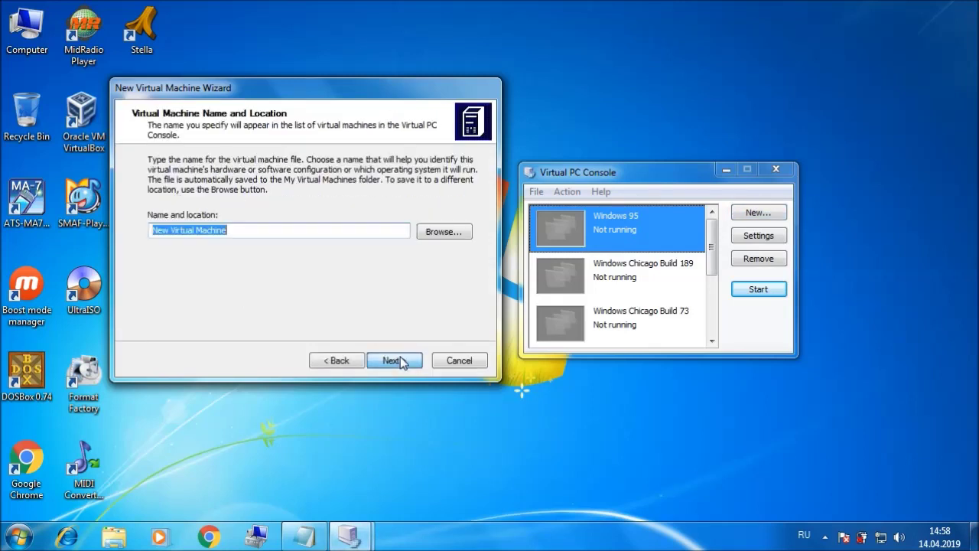
{"action": "type", "text": "W"}
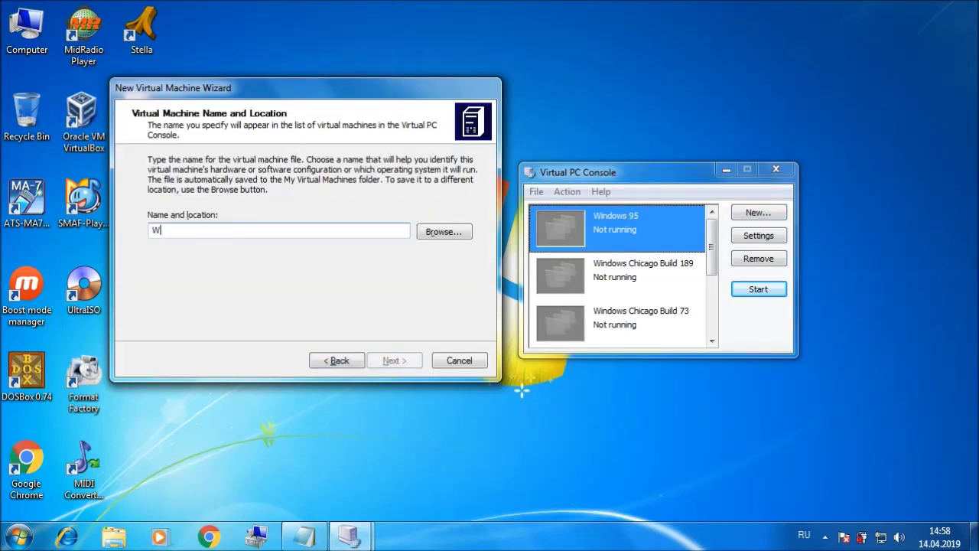
{"action": "type", "text": "indows "}
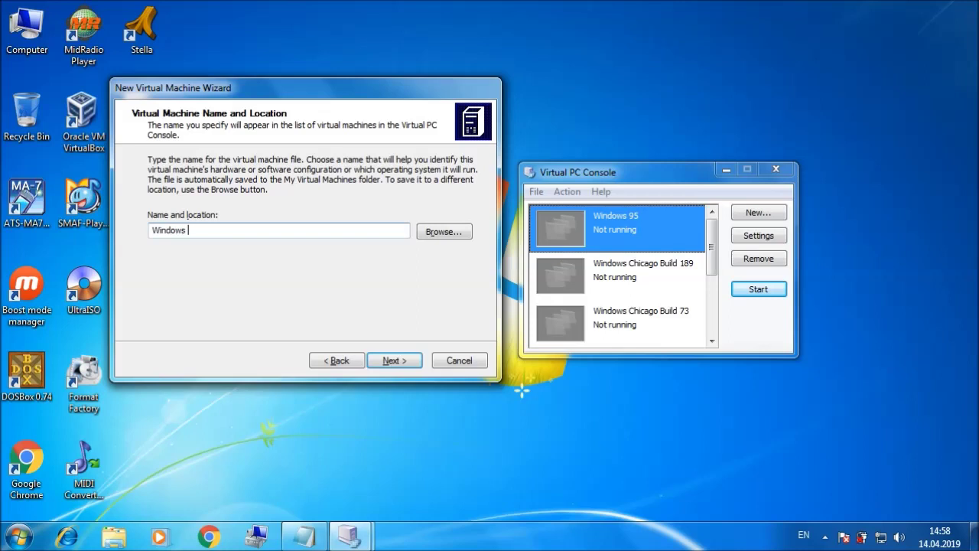
{"action": "type", "text": "Chicago Build 90C"}
{"action": "left_click", "coordinate": [386, 363]}
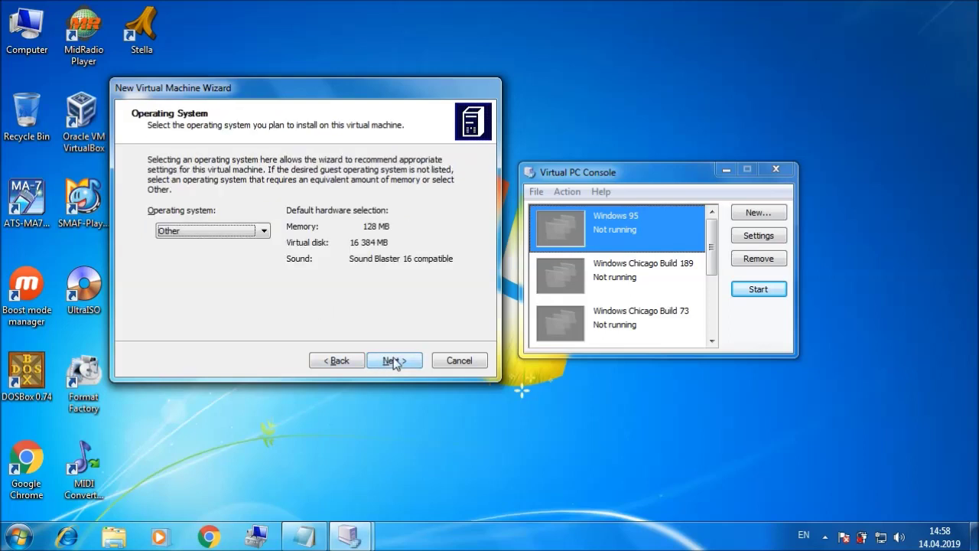
Step: Keep Other as the operating system and set the memory to 299 MB
{"action": "left_click", "coordinate": [394, 363]}
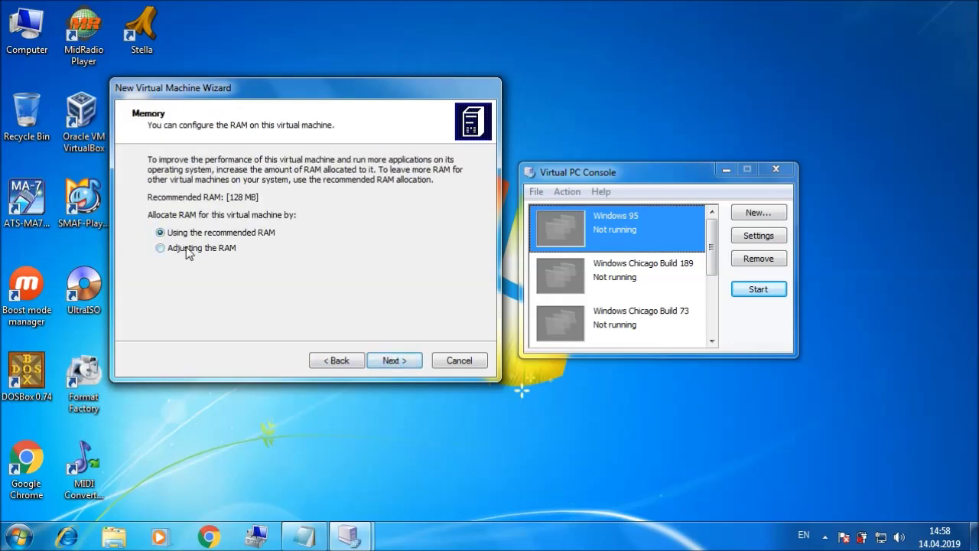
{"action": "left_click", "coordinate": [187, 250]}
{"action": "left_click_drag", "start_coordinate": [195, 287], "coordinate": [218, 286]}
{"action": "left_click", "coordinate": [393, 362]}
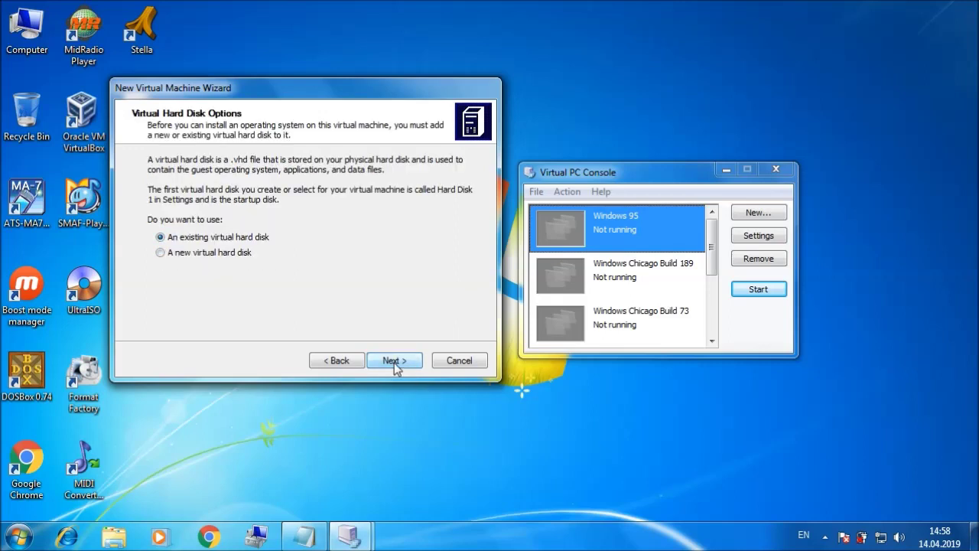
Step: Create a new 528 MB virtual hard disk and finish the wizard
{"action": "left_click", "coordinate": [210, 256]}
{"action": "left_click", "coordinate": [383, 363]}
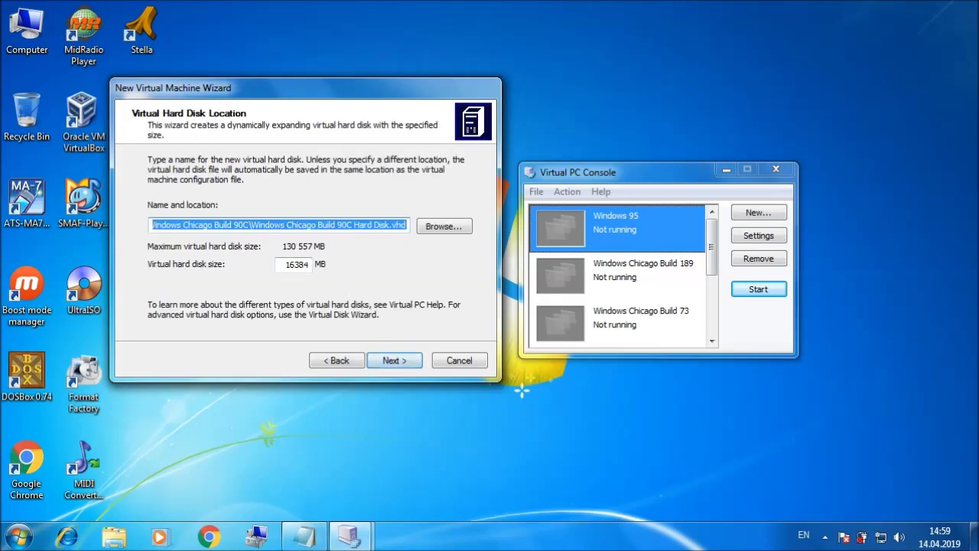
{"action": "left_click", "coordinate": [306, 264]}
{"action": "key", "text": "BackSpace"}
{"action": "key", "text": "BackSpace"}
{"action": "key", "text": "BackSpace"}
{"action": "key", "text": "BackSpace"}
{"action": "key", "text": "BackSpace"}
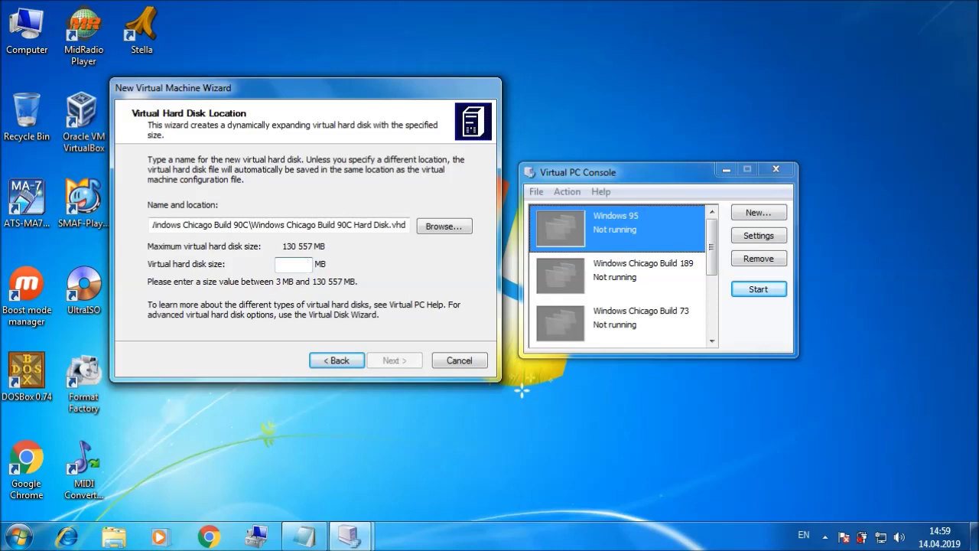
{"action": "type", "text": "528"}
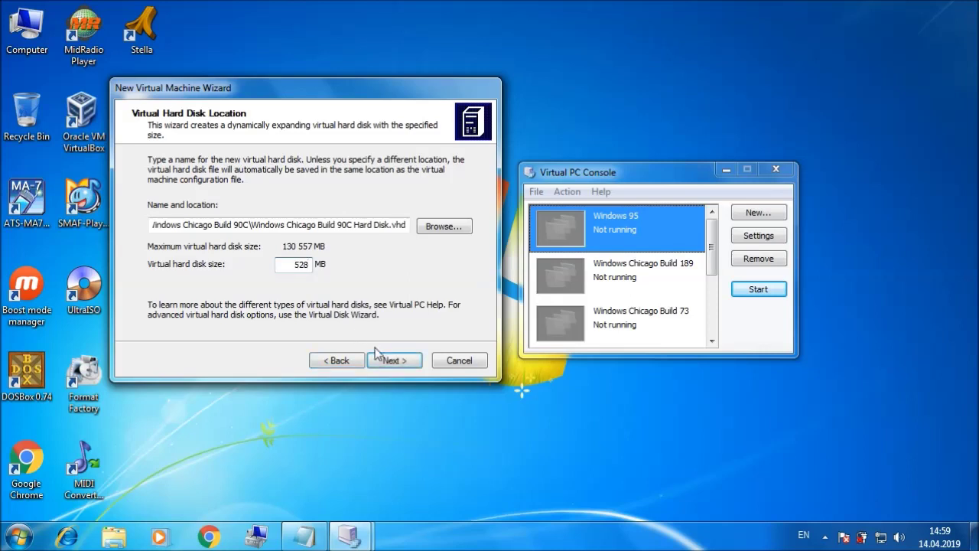
{"action": "left_click", "coordinate": [390, 362]}
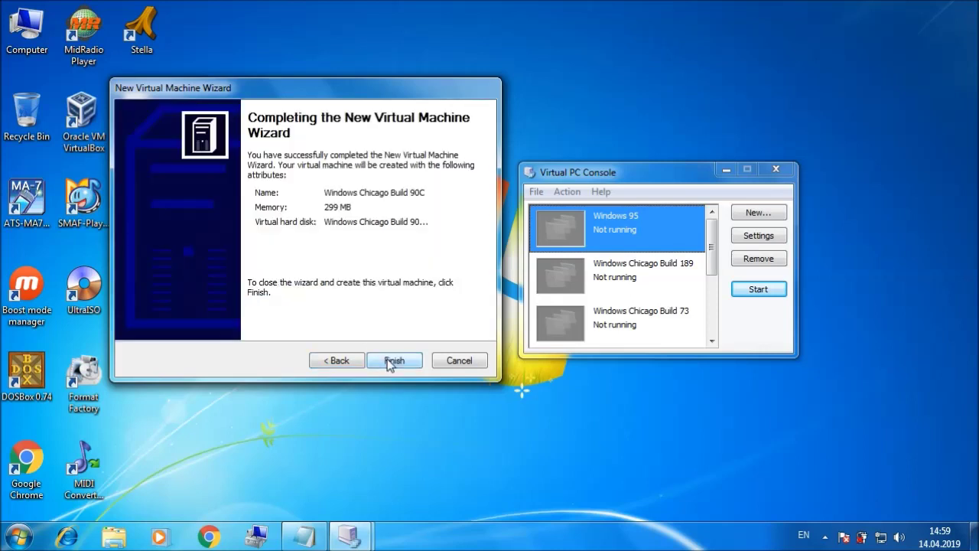
{"action": "left_click", "coordinate": [390, 361]}
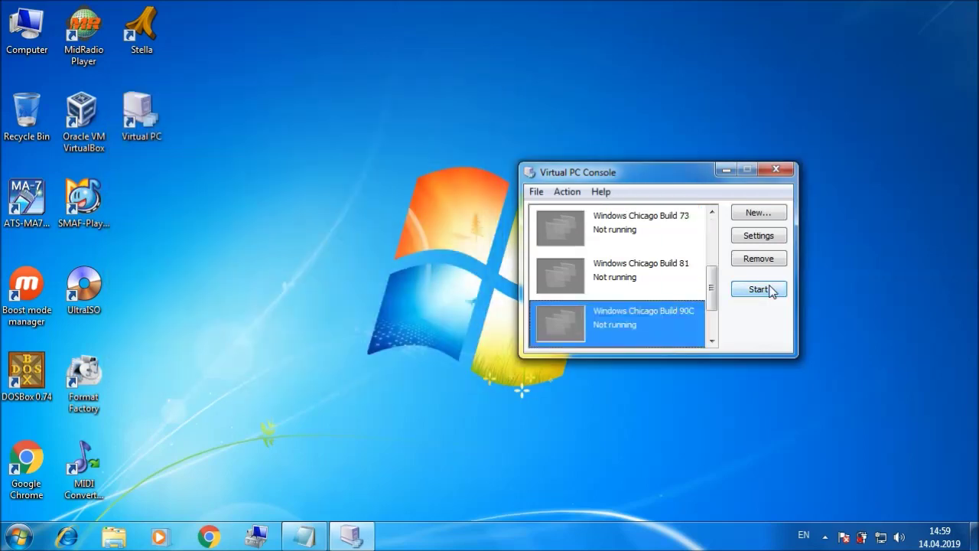
Step: Start the Build 90C machine, then close it with Turn off
{"action": "left_click", "coordinate": [772, 289]}
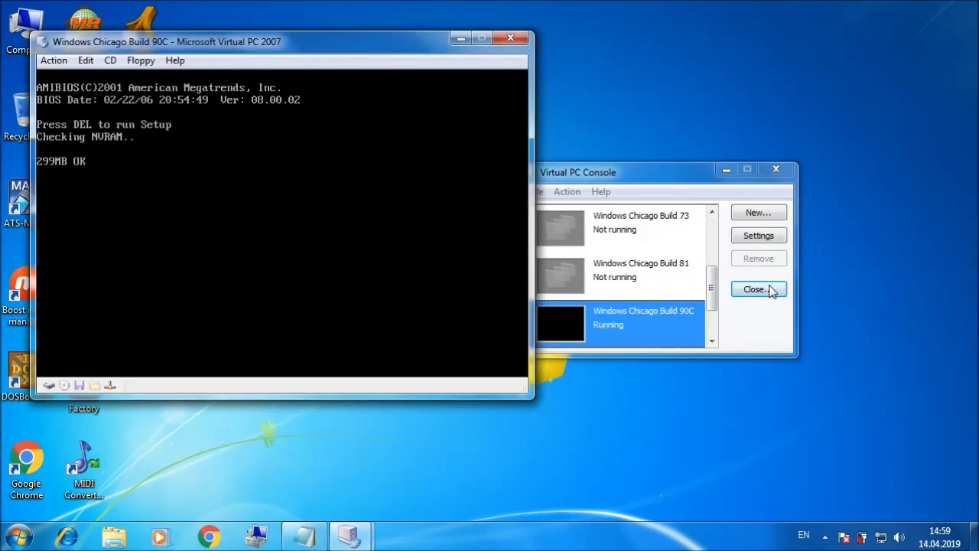
{"action": "left_click", "coordinate": [520, 39]}
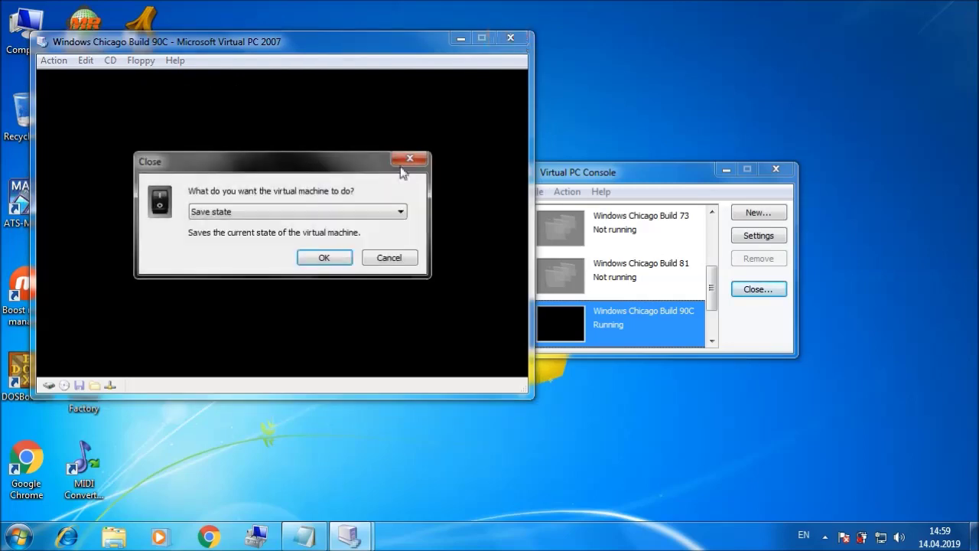
{"action": "left_click", "coordinate": [357, 213]}
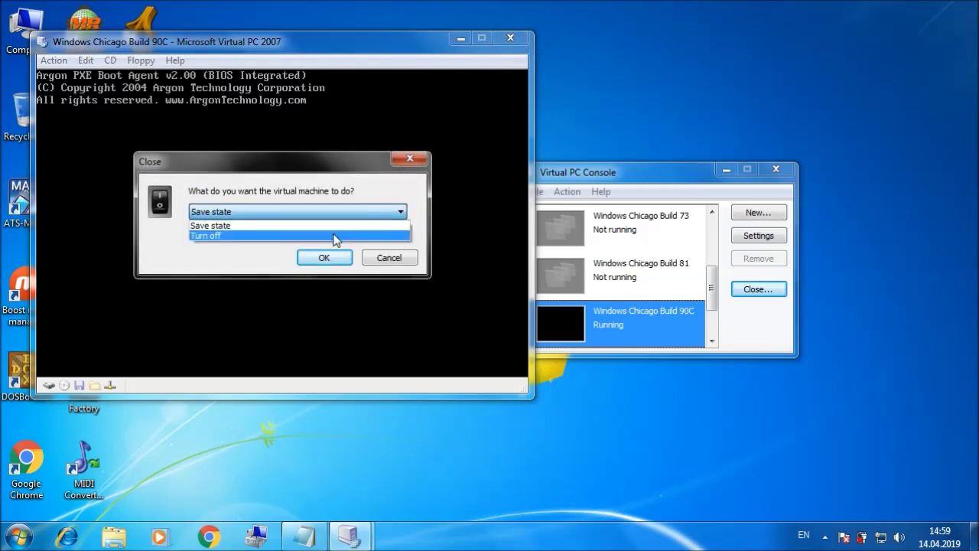
{"action": "left_click", "coordinate": [334, 236]}
{"action": "left_click", "coordinate": [326, 258]}
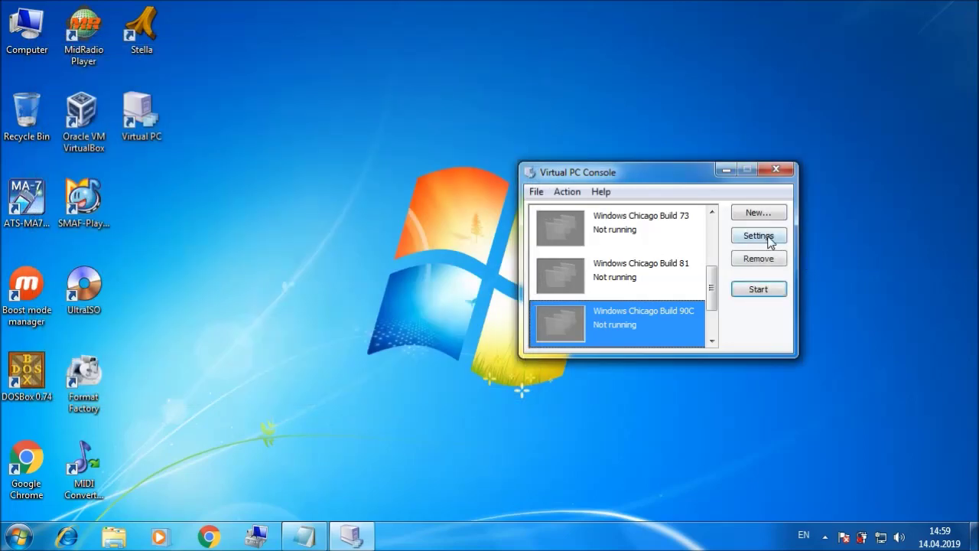
Step: Set network adapters to None and disable hardware-assisted virtualization in the machine's settings
{"action": "left_click", "coordinate": [768, 239]}
{"action": "left_click", "coordinate": [422, 296]}
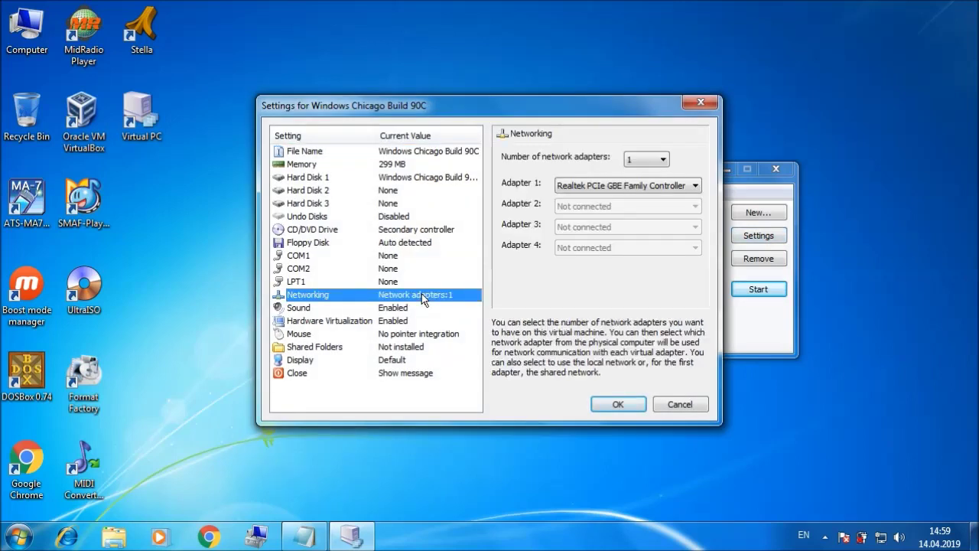
{"action": "left_click", "coordinate": [642, 166]}
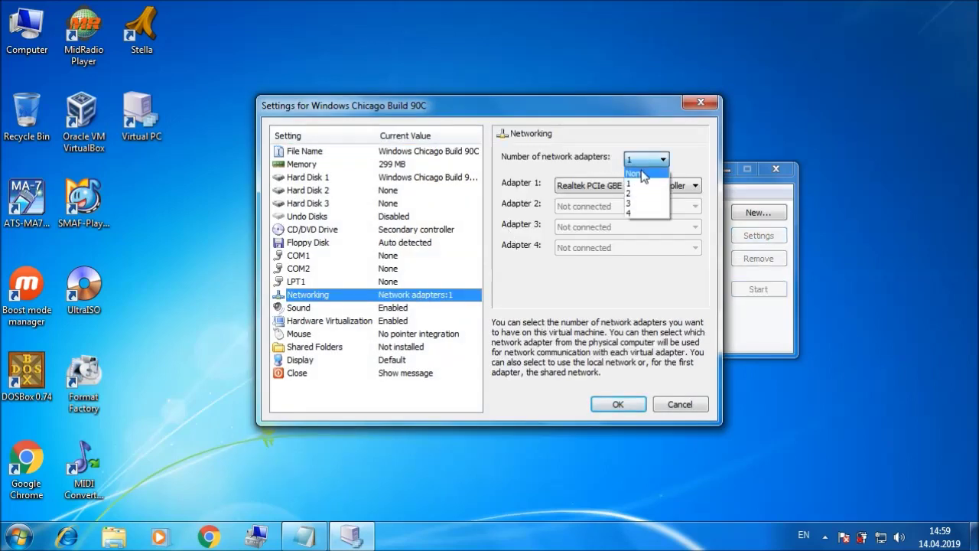
{"action": "left_click", "coordinate": [639, 174]}
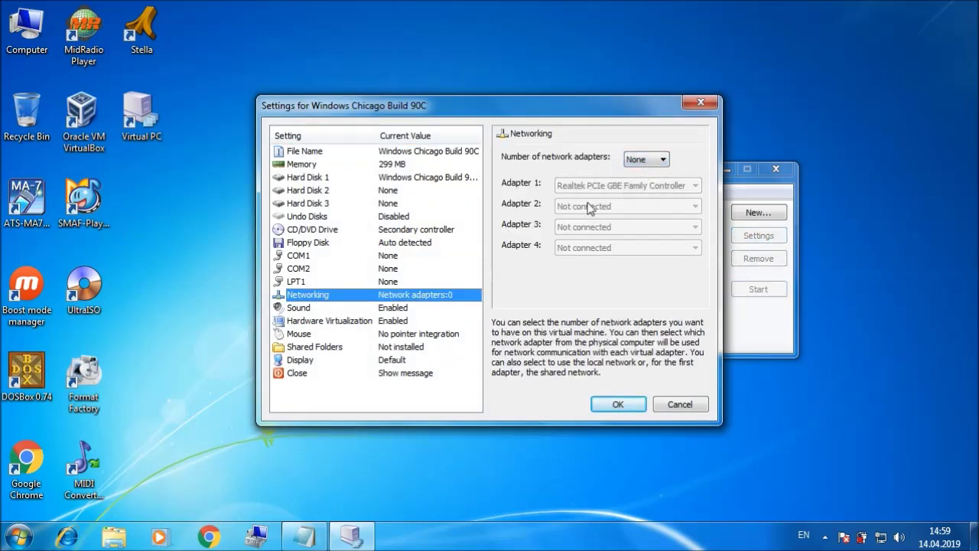
{"action": "left_click", "coordinate": [400, 322]}
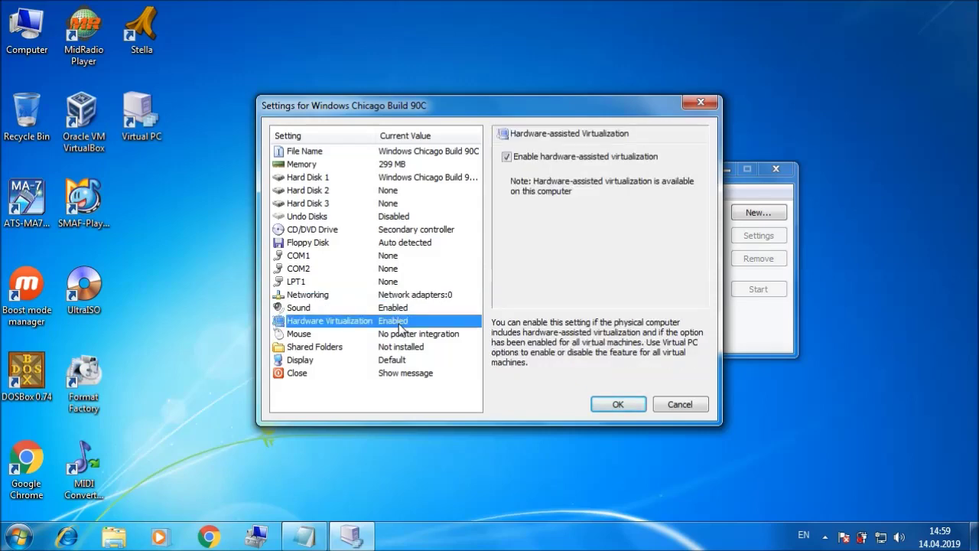
{"action": "left_click", "coordinate": [506, 156]}
{"action": "left_click", "coordinate": [608, 405]}
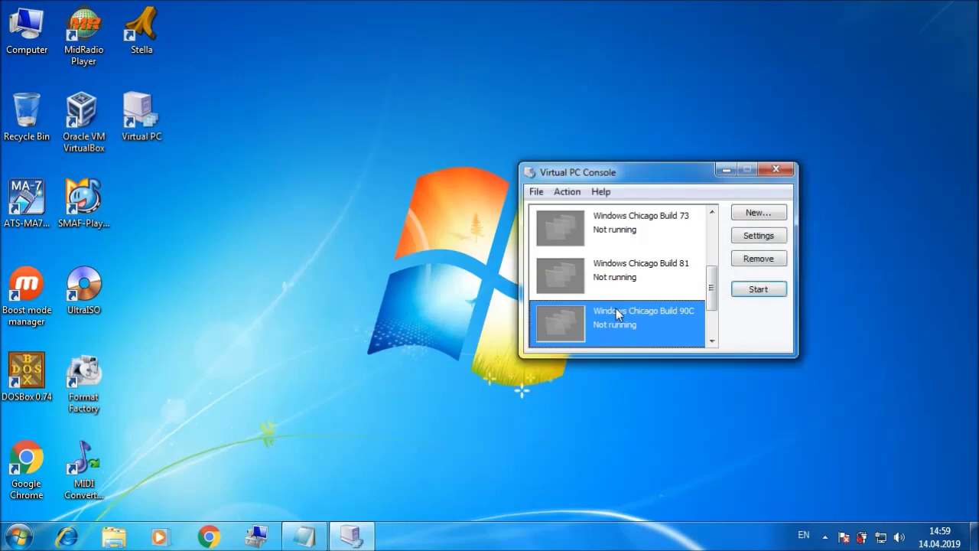
Step: Start the machine again and attach the DOS 6.22 floppy image
{"action": "left_click", "coordinate": [756, 289]}
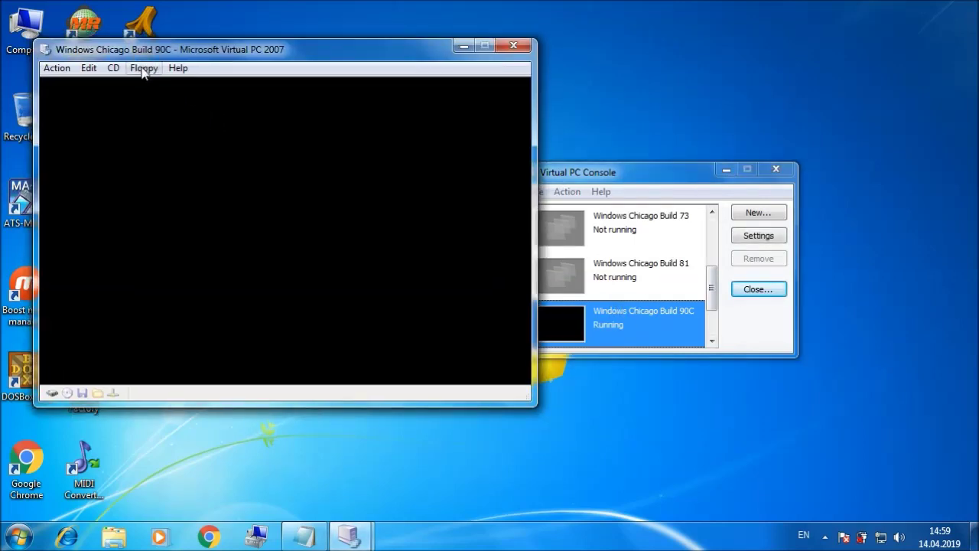
{"action": "left_click", "coordinate": [143, 69]}
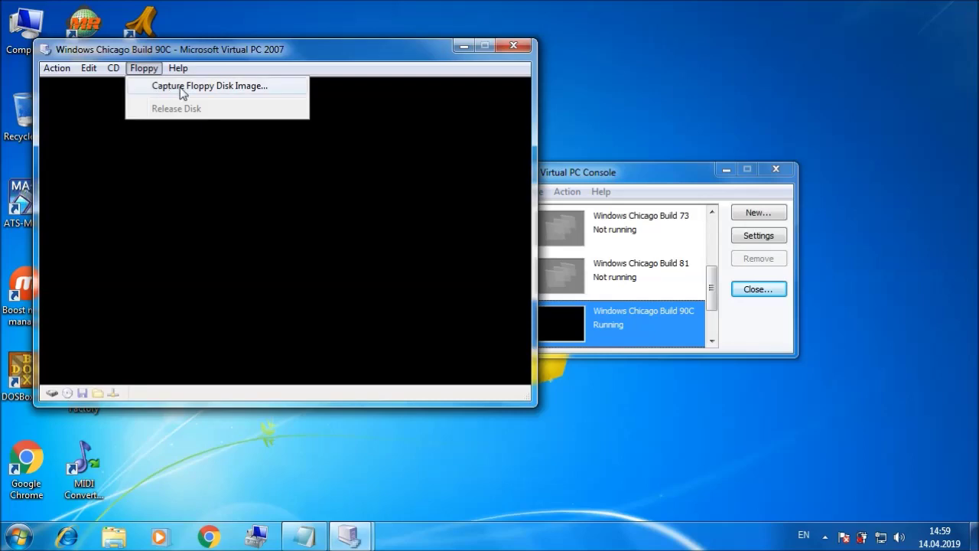
{"action": "left_click", "coordinate": [212, 87]}
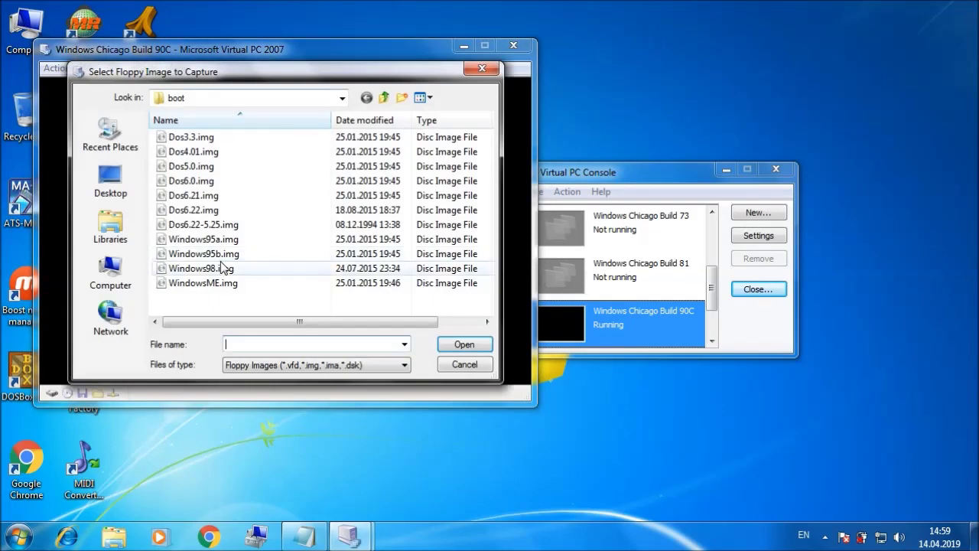
{"action": "double_click", "coordinate": [203, 224]}
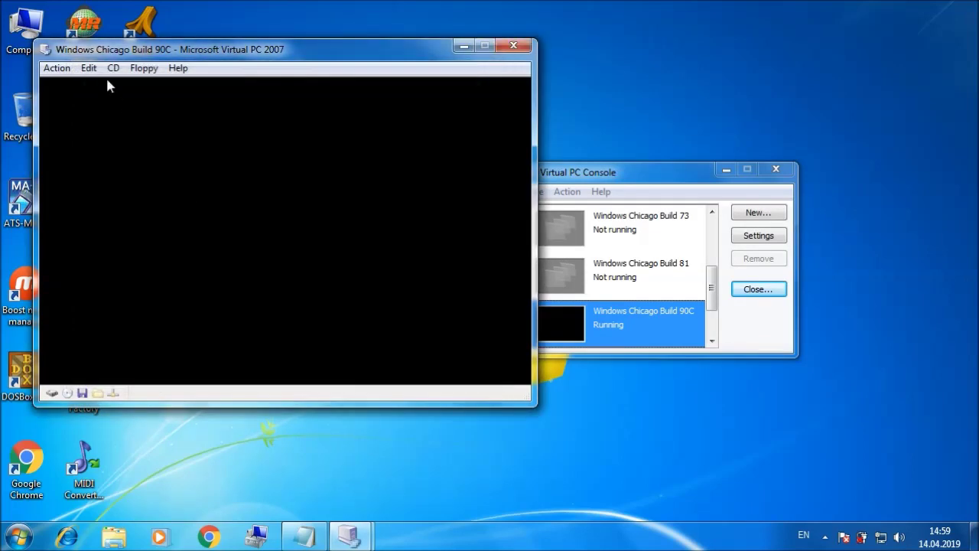
Step: Capture CHICAGO_90C.ISO from the 90c folder on Local Disk (F:) as the virtual CD
{"action": "left_click", "coordinate": [113, 69]}
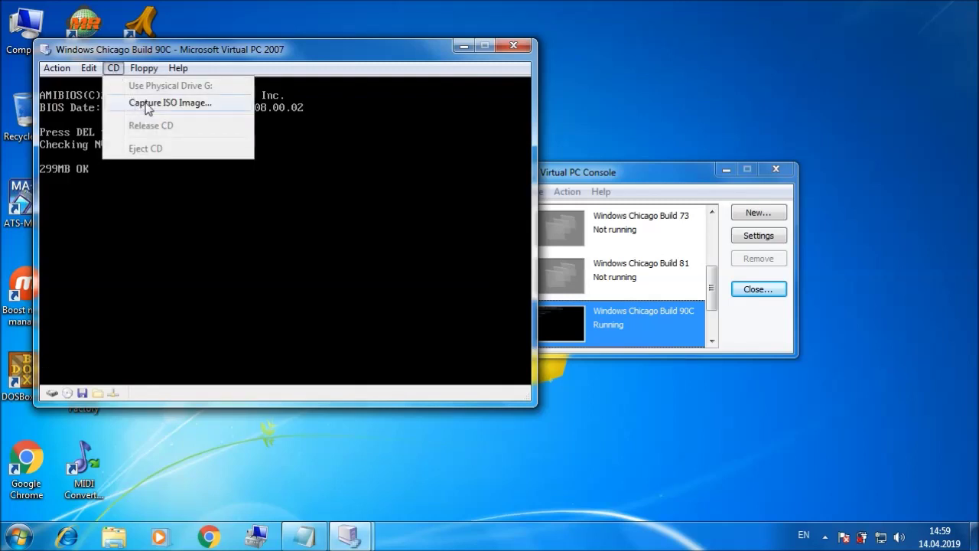
{"action": "left_click", "coordinate": [145, 103]}
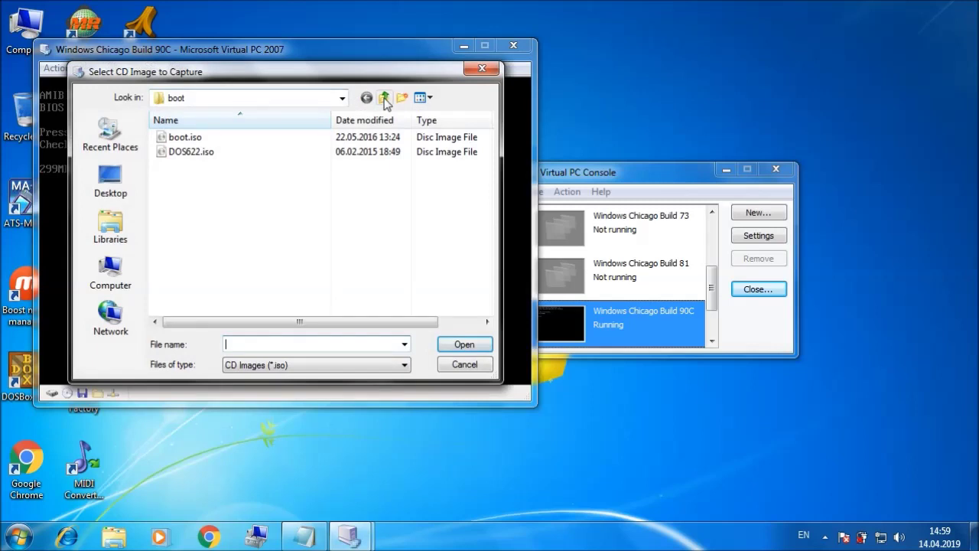
{"action": "left_click", "coordinate": [384, 98]}
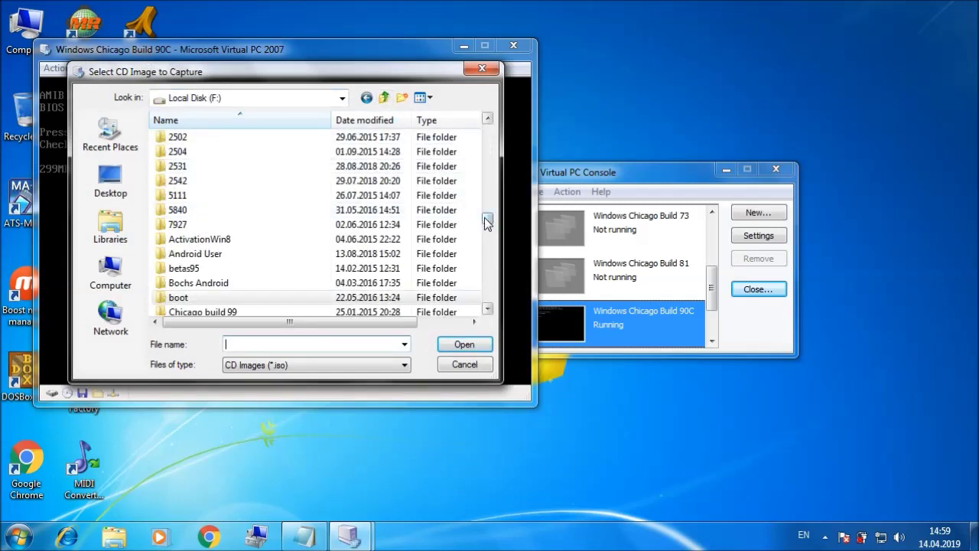
{"action": "left_click_drag", "start_coordinate": [484, 217], "coordinate": [485, 142]}
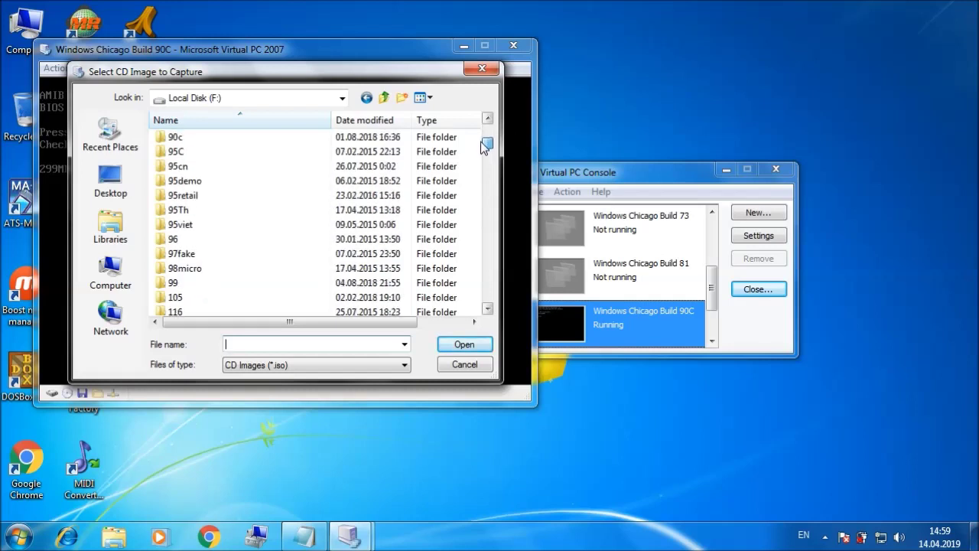
{"action": "double_click", "coordinate": [222, 136]}
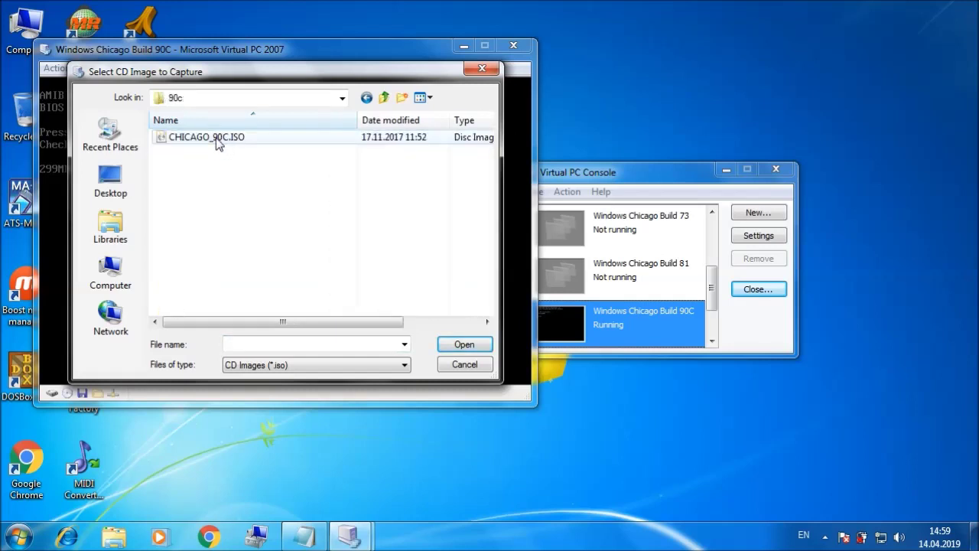
{"action": "double_click", "coordinate": [216, 139]}
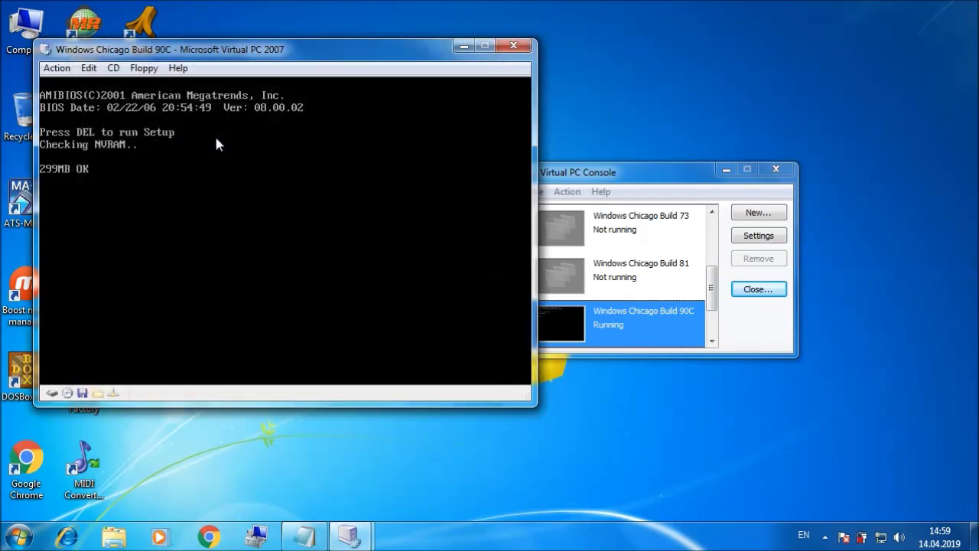
Step: Run fdisk to create a maximum-size primary DOS partition and restart the machine
{"action": "left_click", "coordinate": [722, 171]}
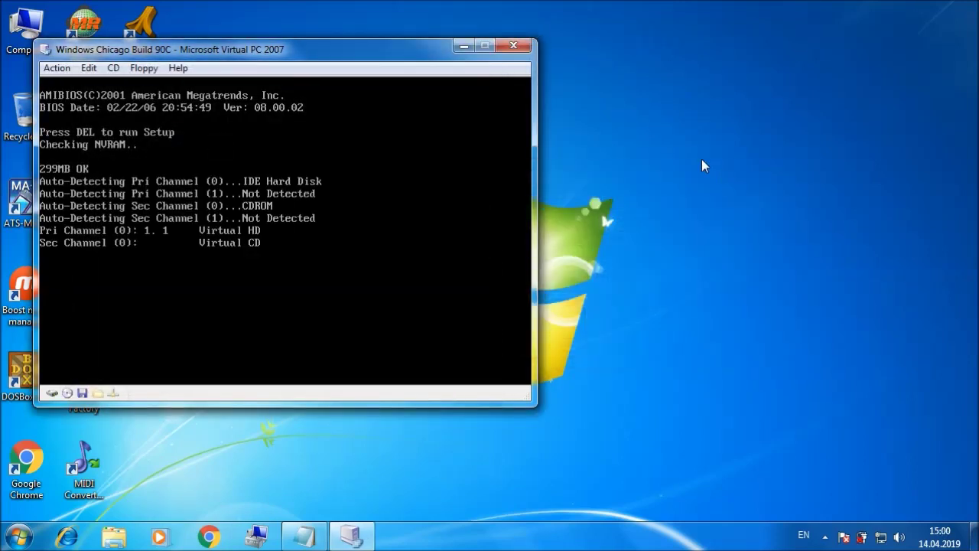
{"action": "left_click_drag", "start_coordinate": [387, 45], "coordinate": [570, 74]}
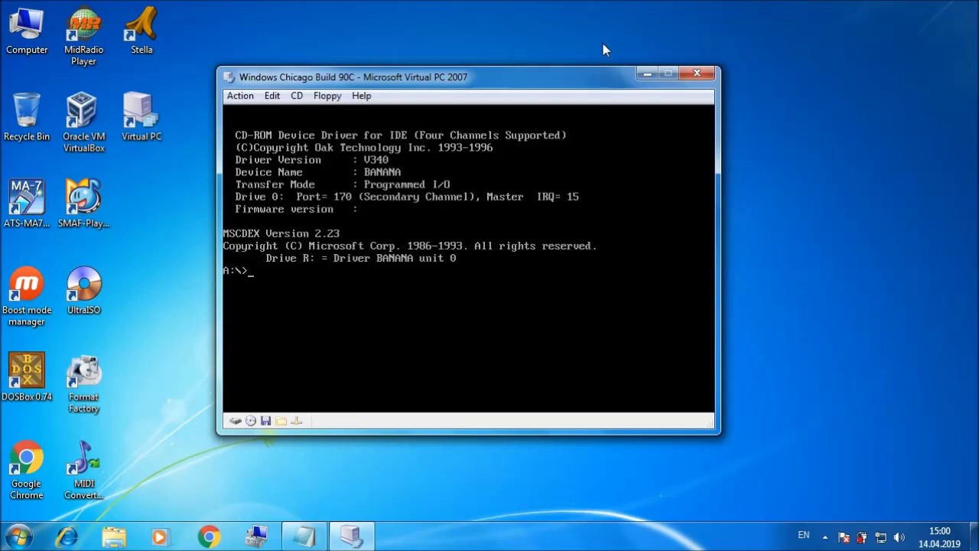
{"action": "type", "text": "sk"}
{"action": "key", "text": "Return"}
{"action": "key", "text": "Return"}
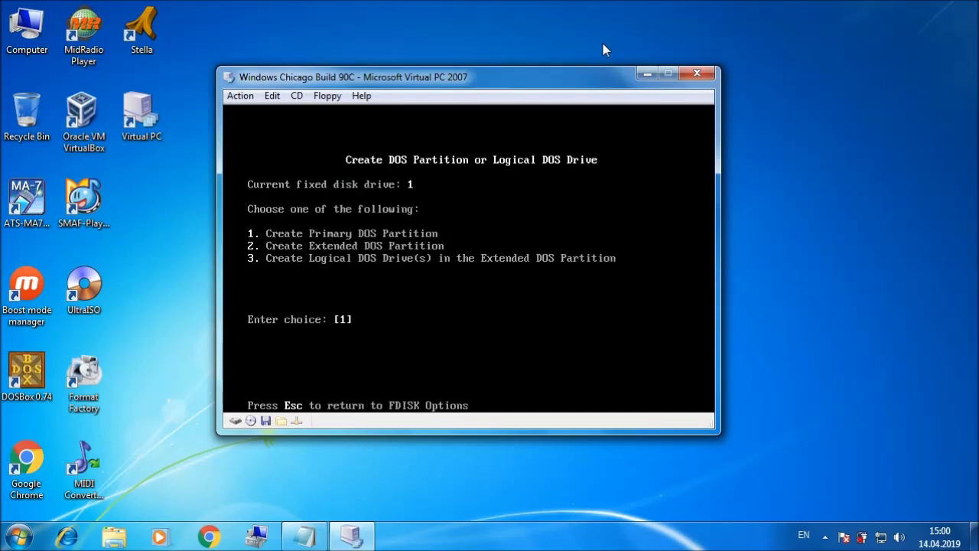
{"action": "key", "text": "Return"}
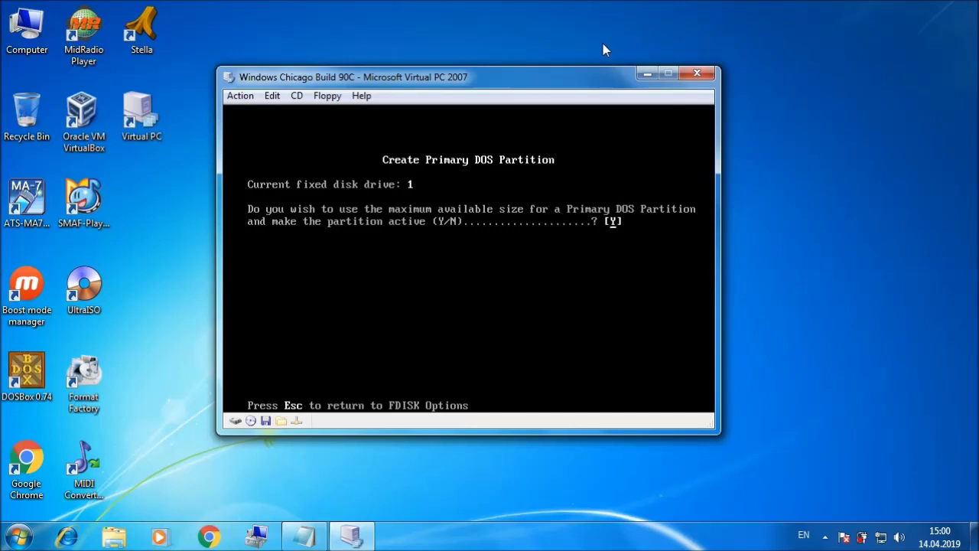
{"action": "key", "text": "Return"}
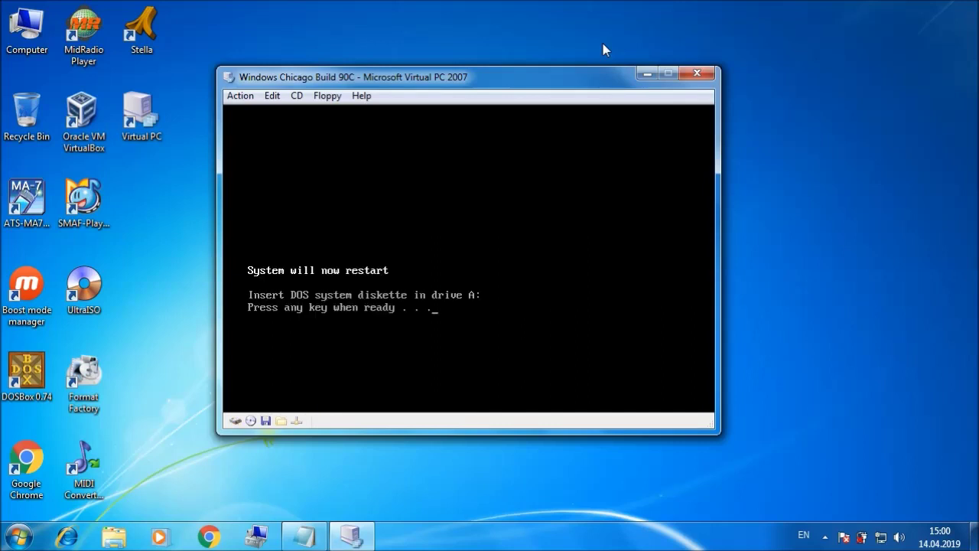
{"action": "key", "text": "Return"}
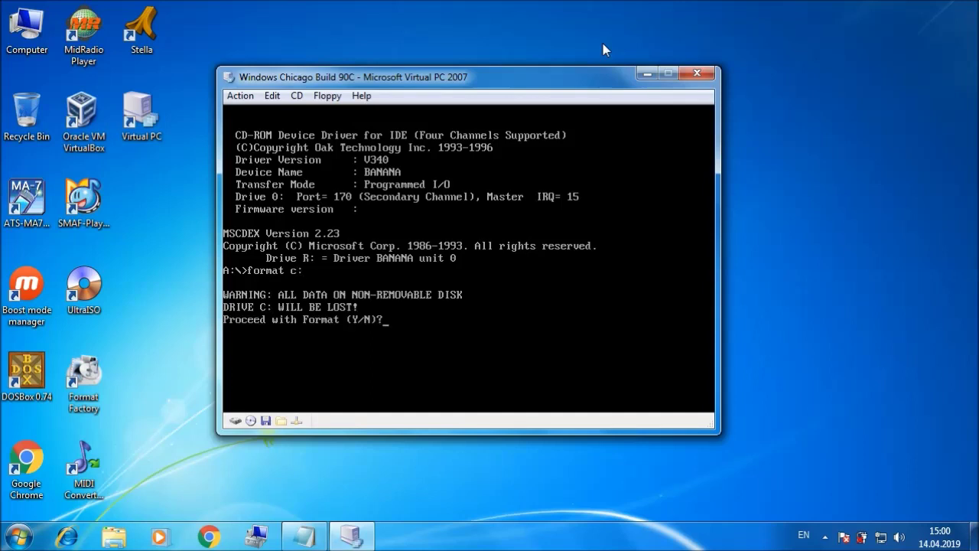
Step: Format drive C:, confirming with Y and leaving the volume label blank
{"action": "type", "text": "y"}
{"action": "key", "text": "Return"}
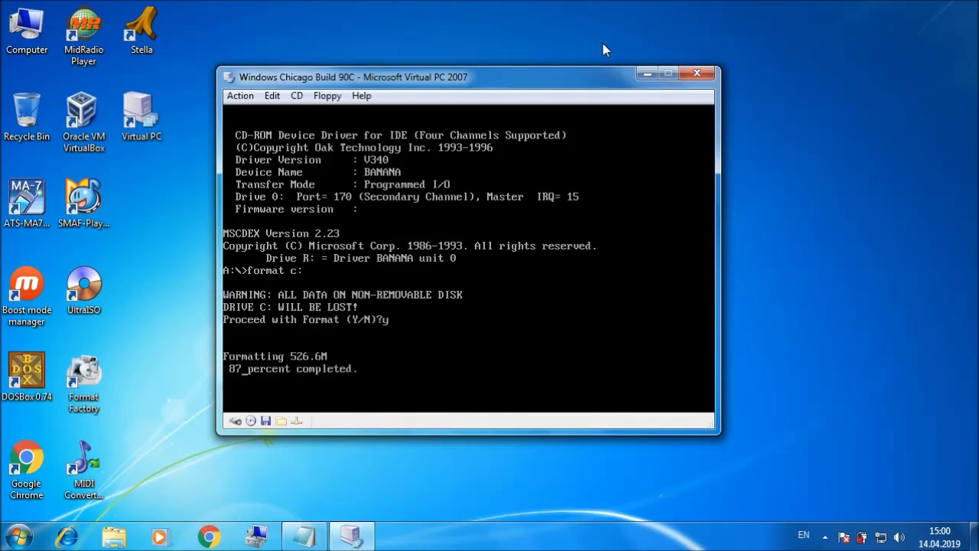
{"action": "key", "text": "Return"}
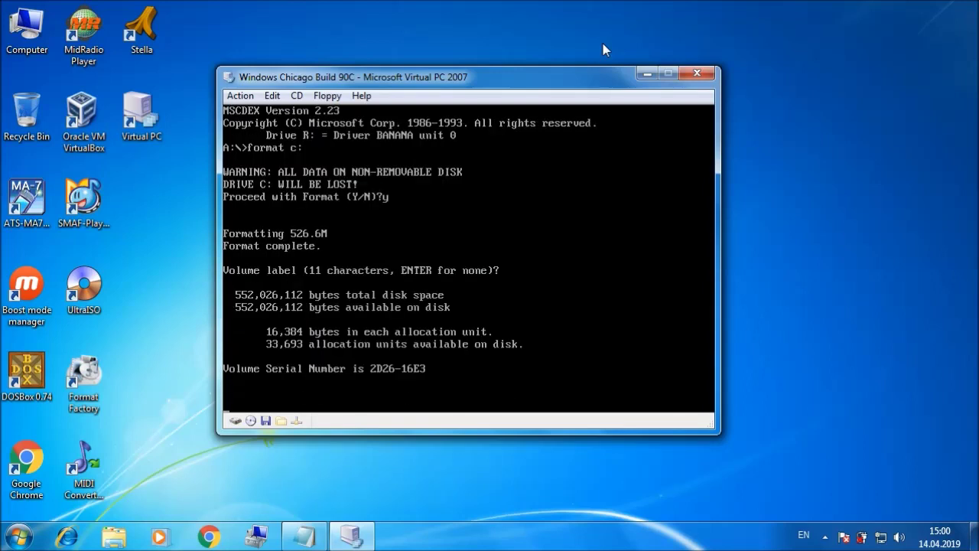
{"action": "left_click", "coordinate": [242, 98]}
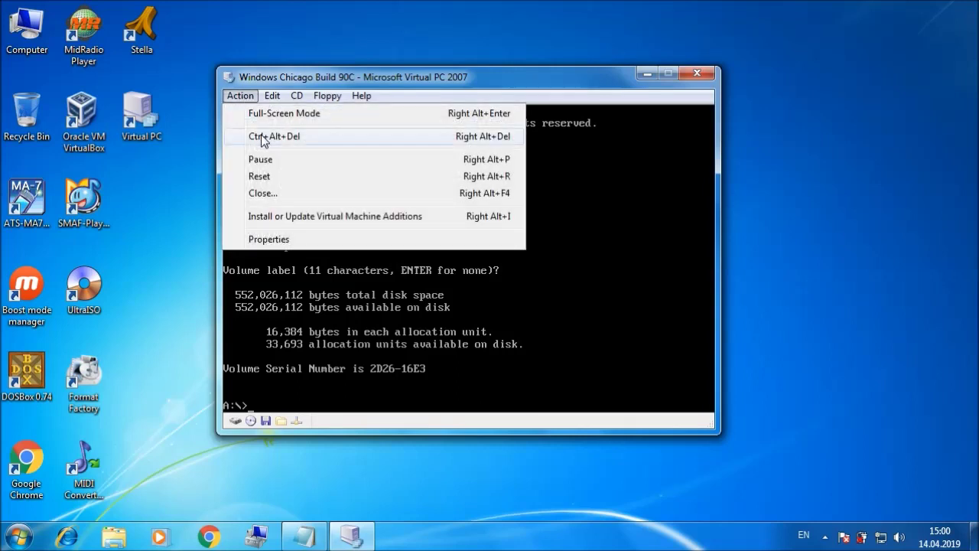
Step: Restart via Ctrl+Alt+Del, then on drive R: list files with dir and run setup
{"action": "left_click", "coordinate": [260, 136]}
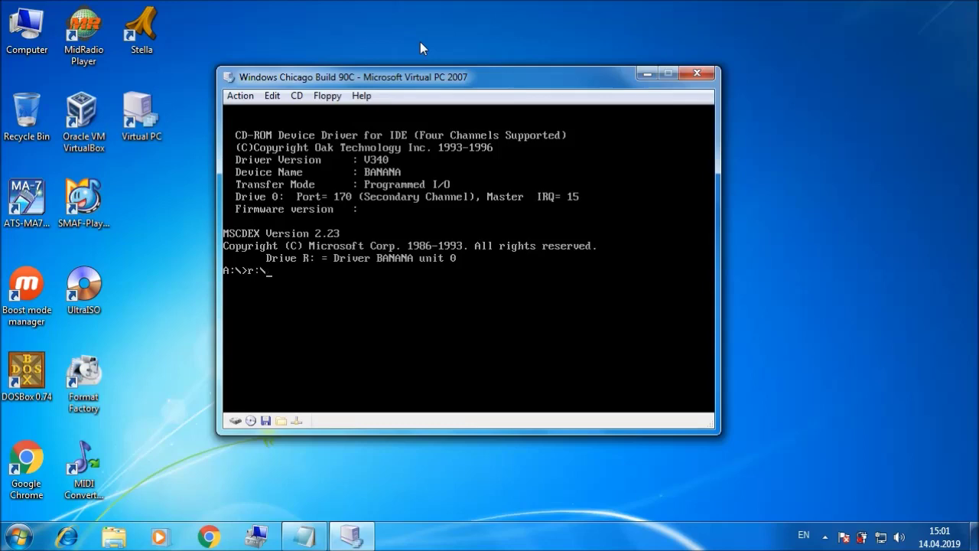
{"action": "key", "text": "Return"}
{"action": "type", "text": "dir"}
{"action": "key", "text": "Return"}
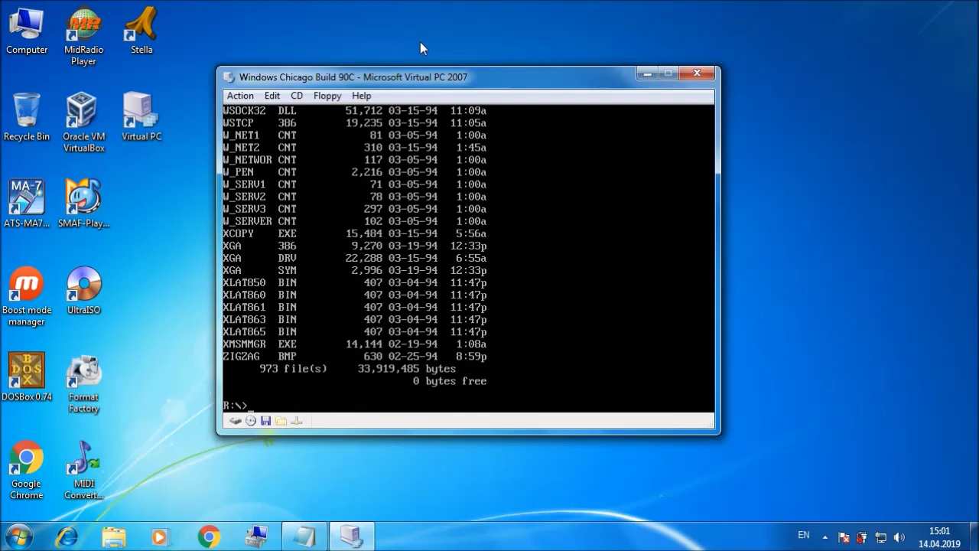
{"action": "type", "text": "setup"}
{"action": "key", "text": "Return"}
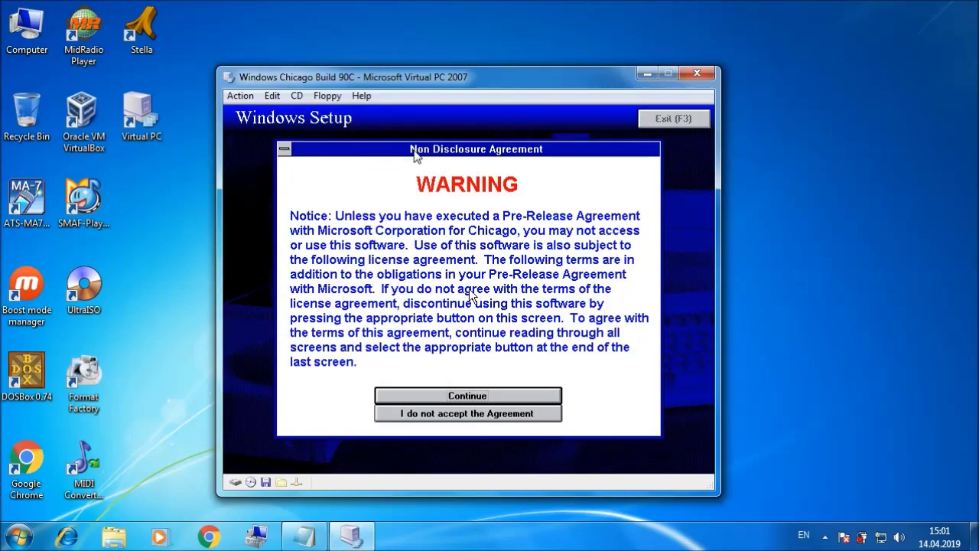
Step: Page through the NDA, tick Don't display again, accept it, and say Yes to Plus Pack components
{"action": "left_click", "coordinate": [483, 390]}
{"action": "left_click", "coordinate": [484, 389]}
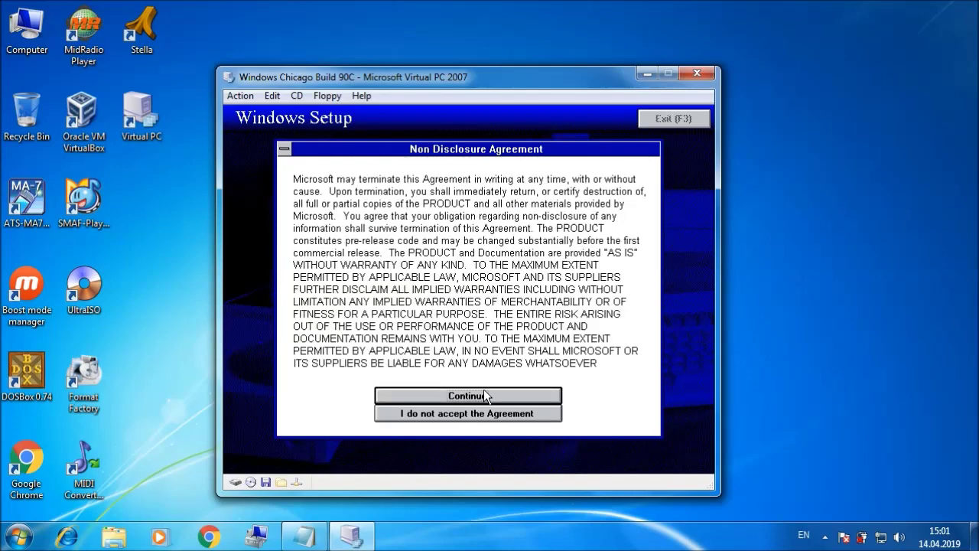
{"action": "left_click", "coordinate": [484, 390]}
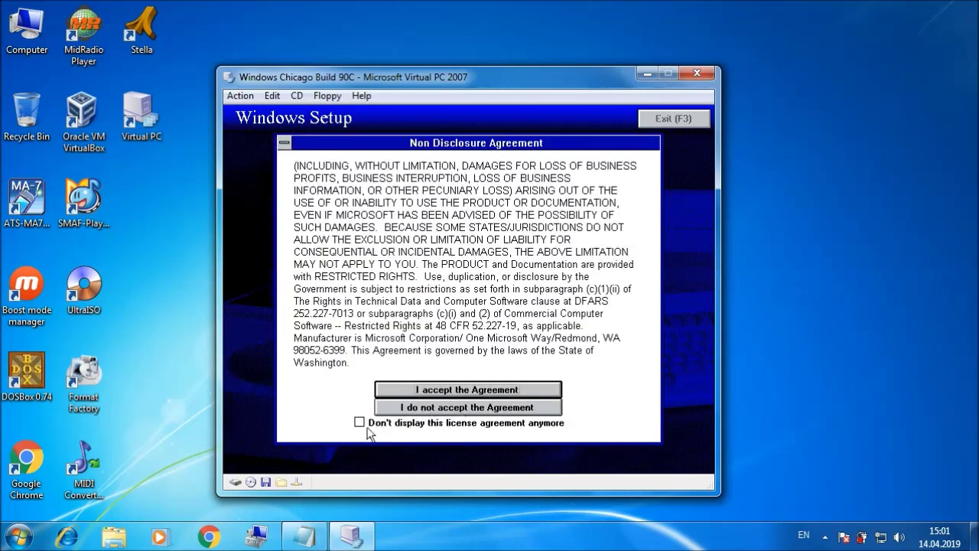
{"action": "left_click", "coordinate": [361, 425]}
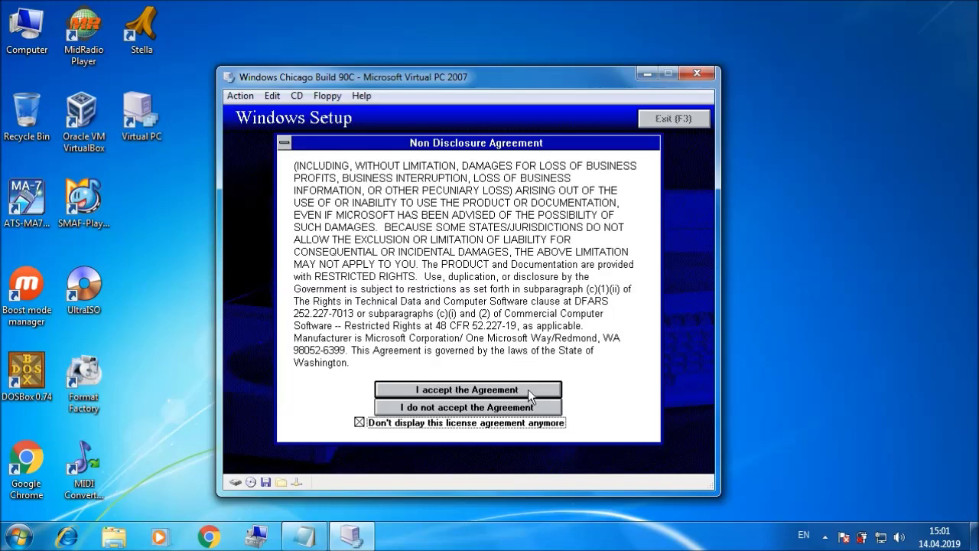
{"action": "left_click", "coordinate": [528, 389]}
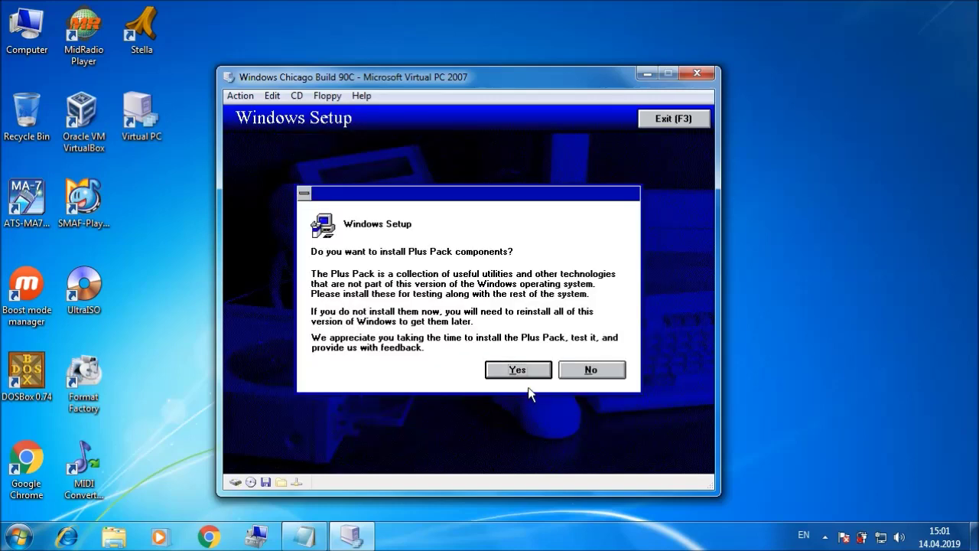
{"action": "left_click", "coordinate": [528, 368]}
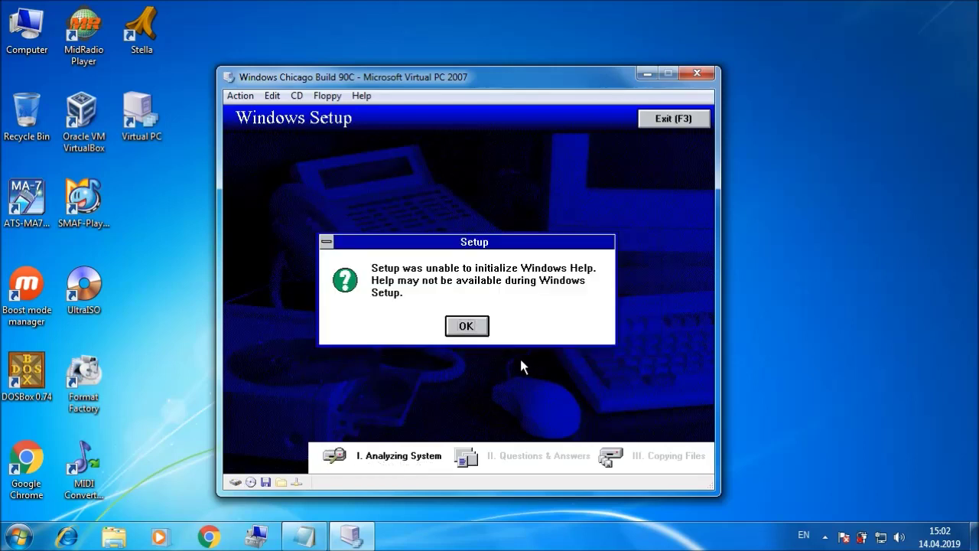
Step: Dismiss the Help warning, choose Custom setup, and add Microsoft Mail and Windows Messaging Subsystem
{"action": "left_click", "coordinate": [463, 326]}
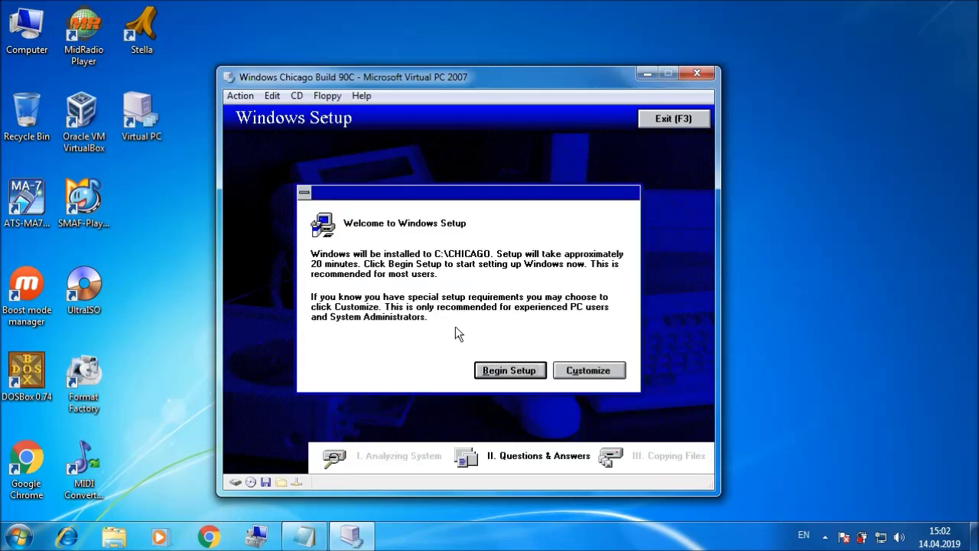
{"action": "left_click", "coordinate": [614, 374]}
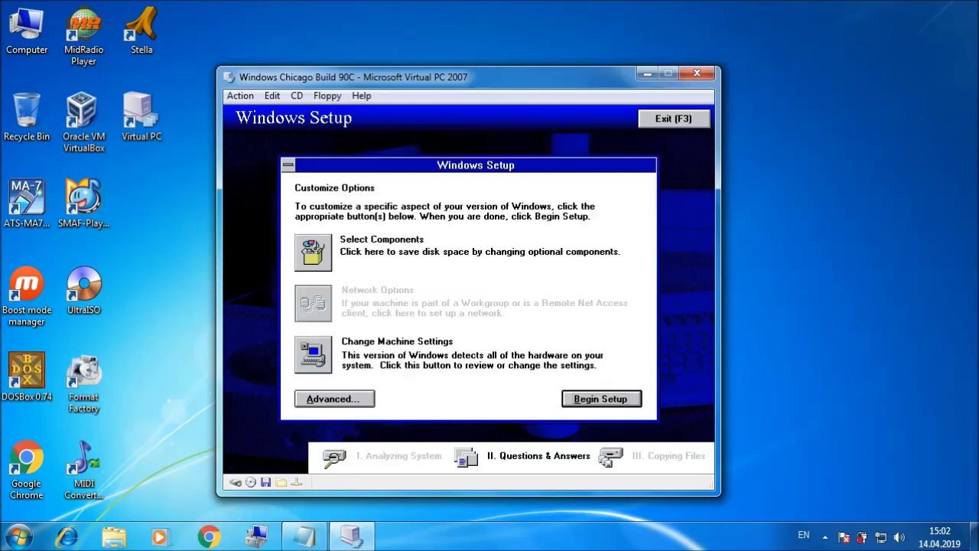
{"action": "left_click", "coordinate": [312, 247]}
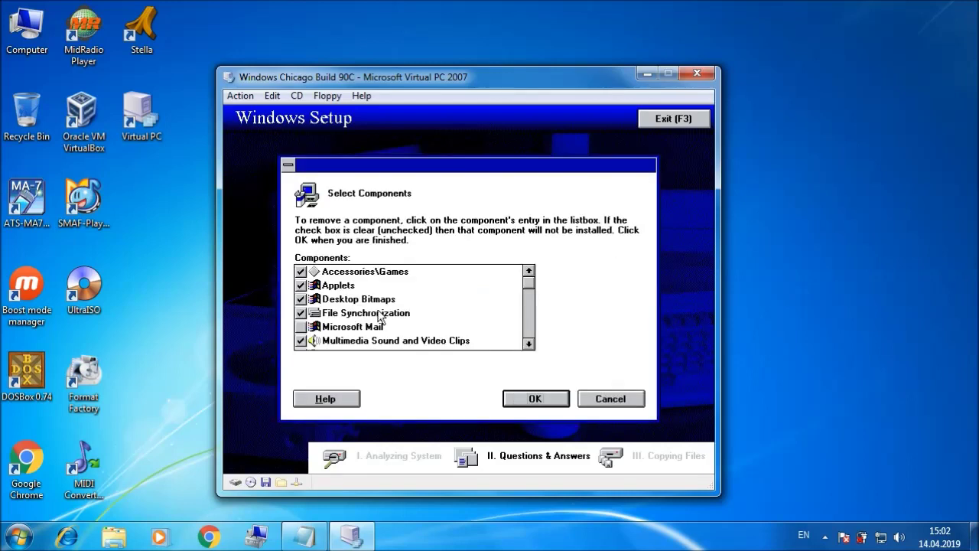
{"action": "left_click", "coordinate": [301, 326]}
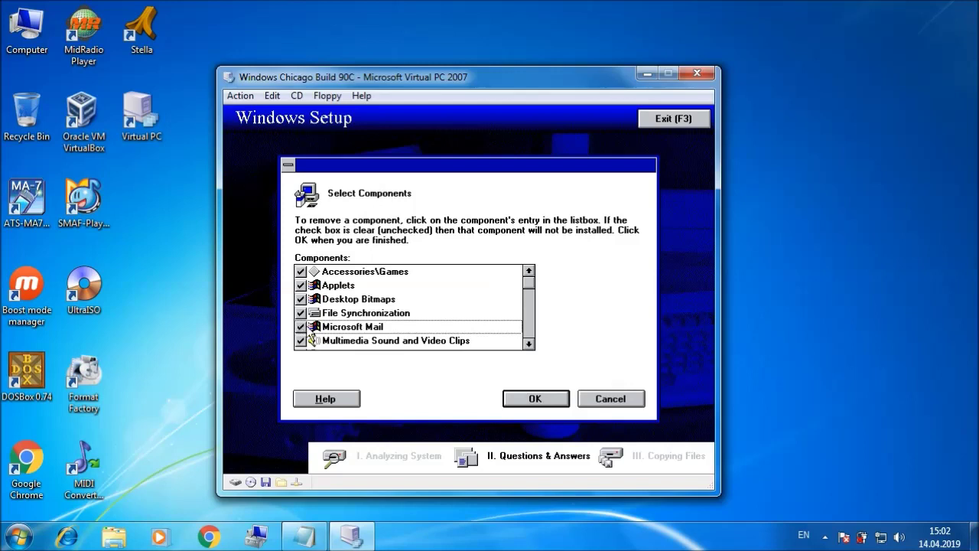
{"action": "left_click", "coordinate": [528, 343]}
{"action": "left_click", "coordinate": [527, 343]}
{"action": "left_click", "coordinate": [528, 343]}
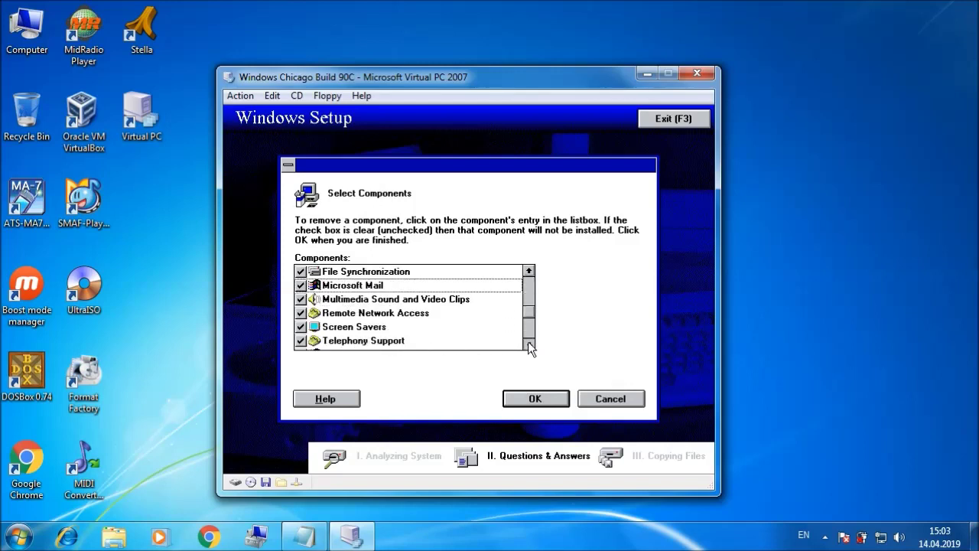
{"action": "left_click", "coordinate": [528, 342]}
{"action": "left_click", "coordinate": [527, 343]}
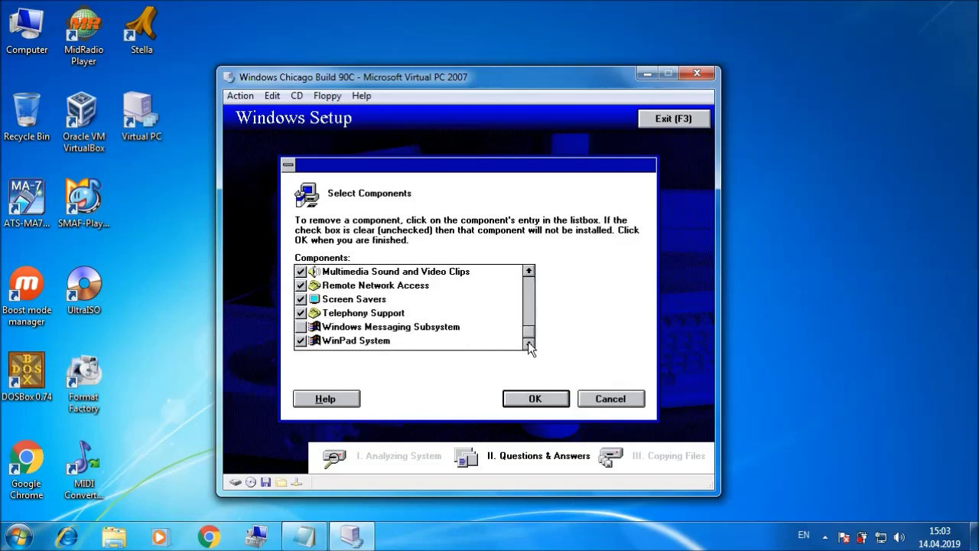
{"action": "left_click", "coordinate": [301, 327]}
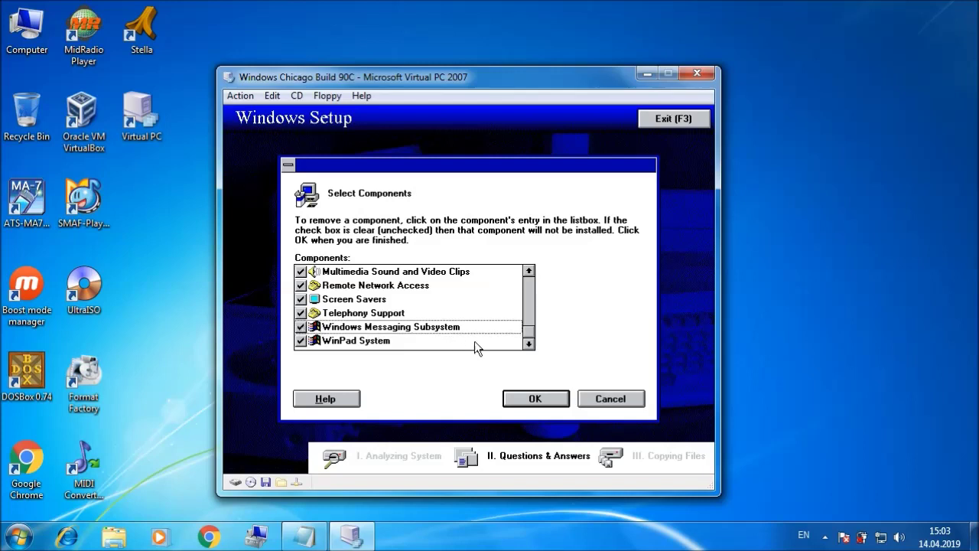
{"action": "left_click", "coordinate": [541, 399]}
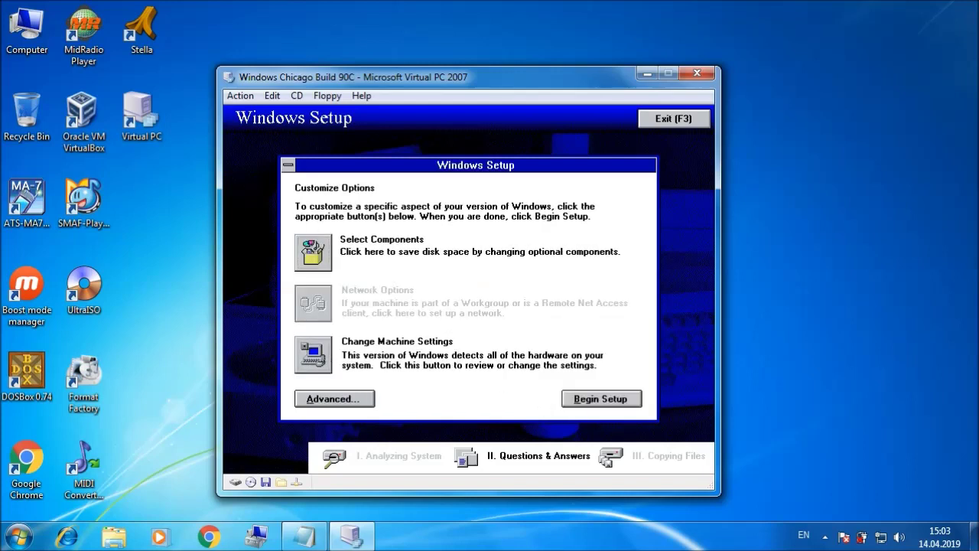
Step: Review the detected hardware in Change Machine Settings and accept it unchanged
{"action": "left_click", "coordinate": [317, 352]}
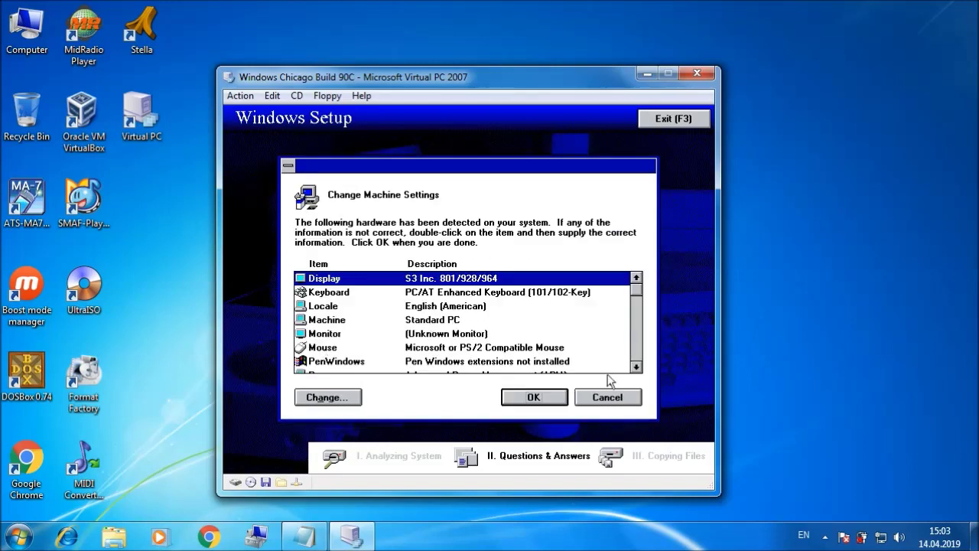
{"action": "left_click", "coordinate": [636, 367]}
{"action": "left_click", "coordinate": [636, 367]}
{"action": "left_click", "coordinate": [635, 367]}
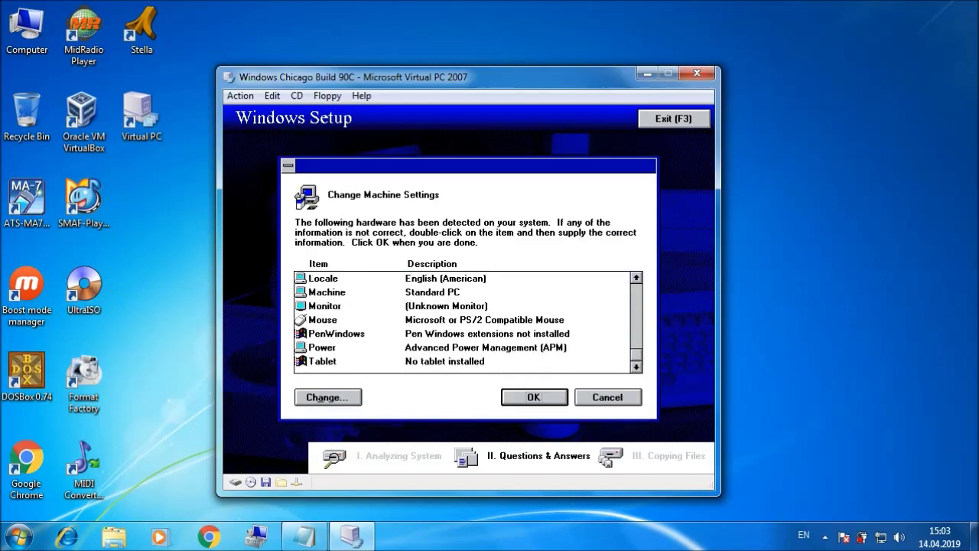
{"action": "left_click", "coordinate": [531, 396]}
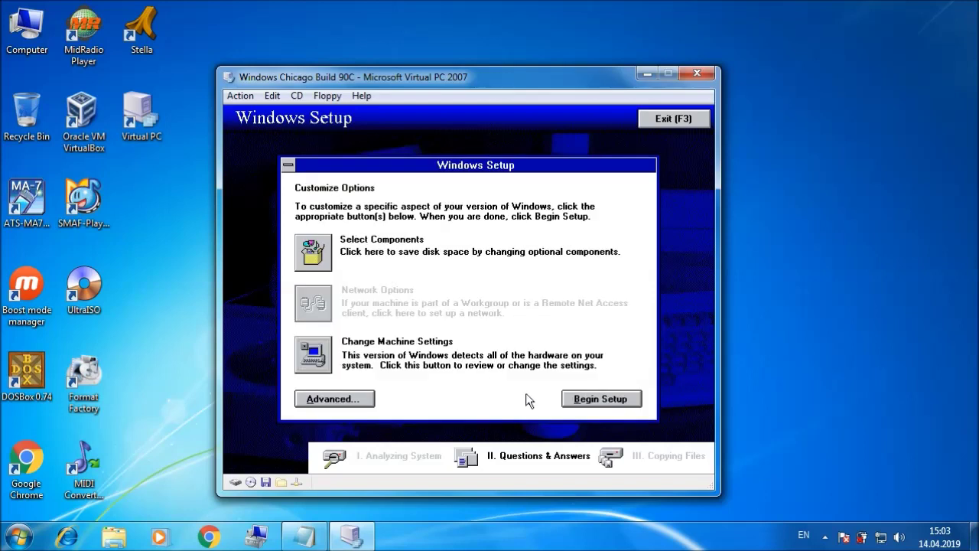
Step: Begin setup, enter the user's name, and bring up the key file in Notepad
{"action": "left_click", "coordinate": [604, 406]}
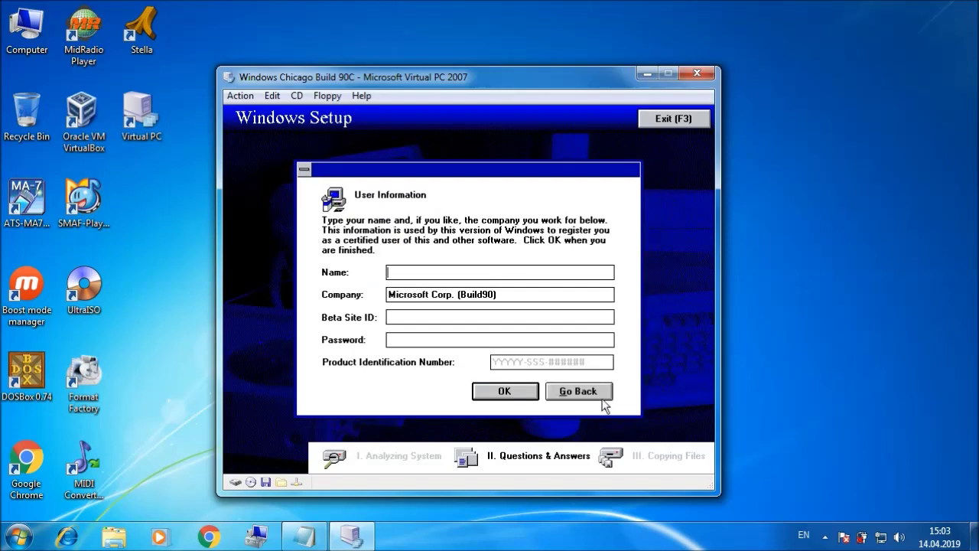
{"action": "type", "text": "Nickolay"}
{"action": "left_click", "coordinate": [305, 535]}
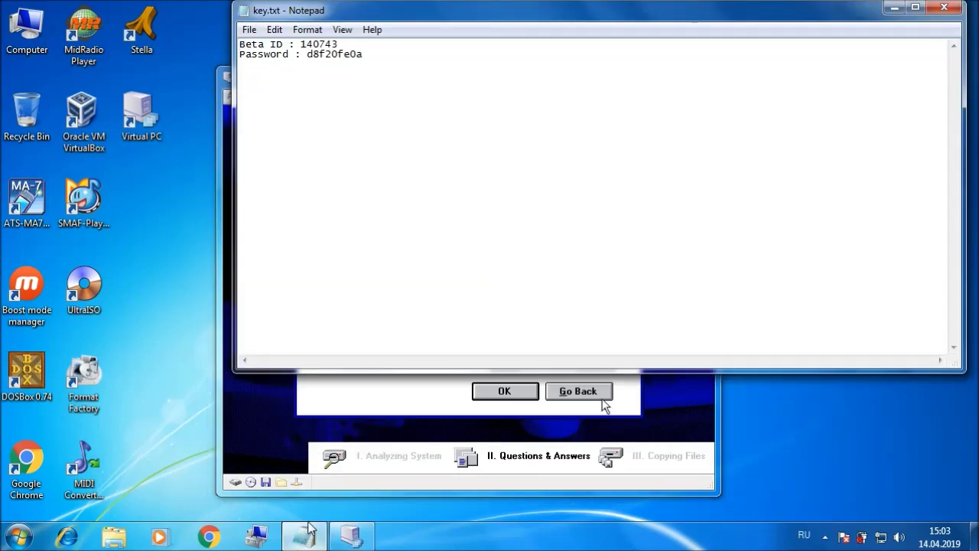
{"action": "double_click", "coordinate": [422, 9]}
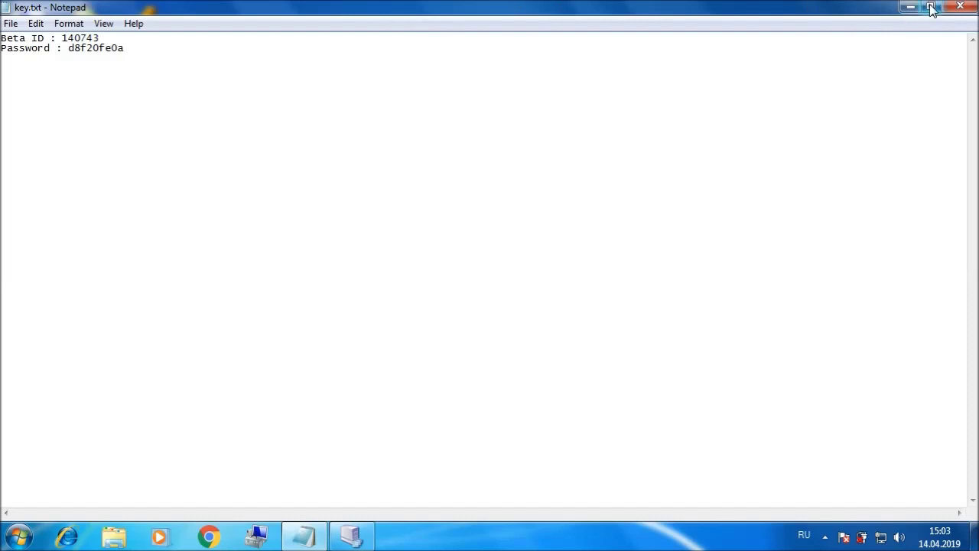
{"action": "double_click", "coordinate": [897, 4]}
{"action": "left_click", "coordinate": [225, 79]}
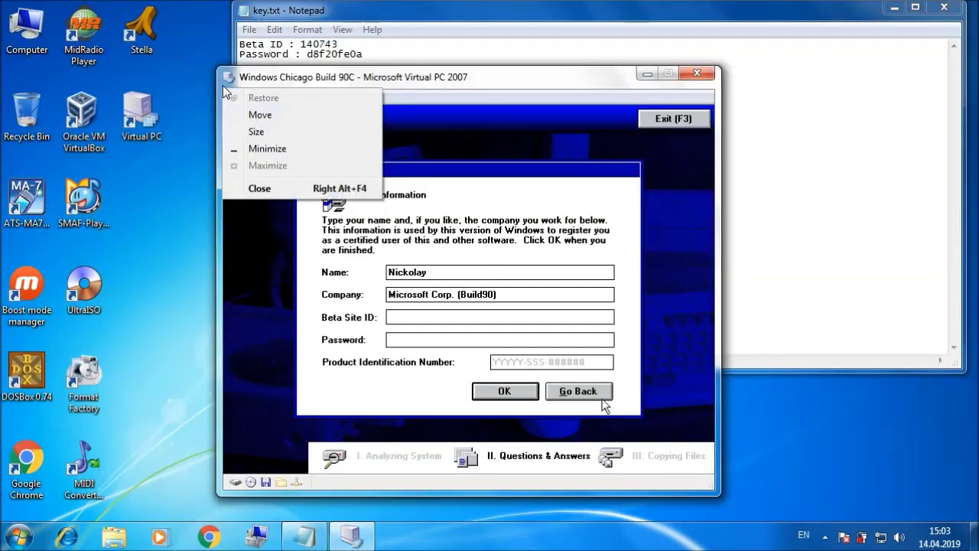
{"action": "left_click", "coordinate": [493, 178]}
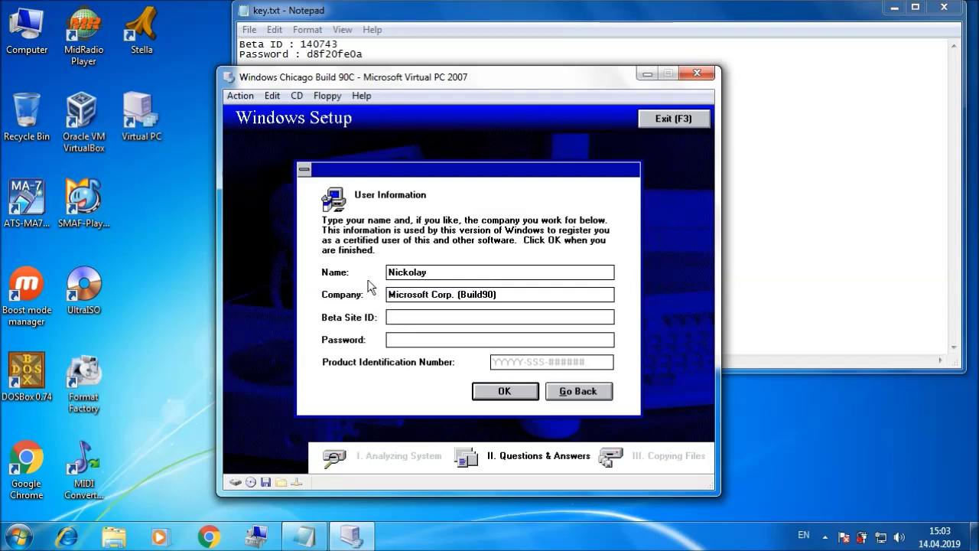
Step: Enter the beta site ID and password from the key file, close Notepad, and submit
{"action": "left_click", "coordinate": [412, 343]}
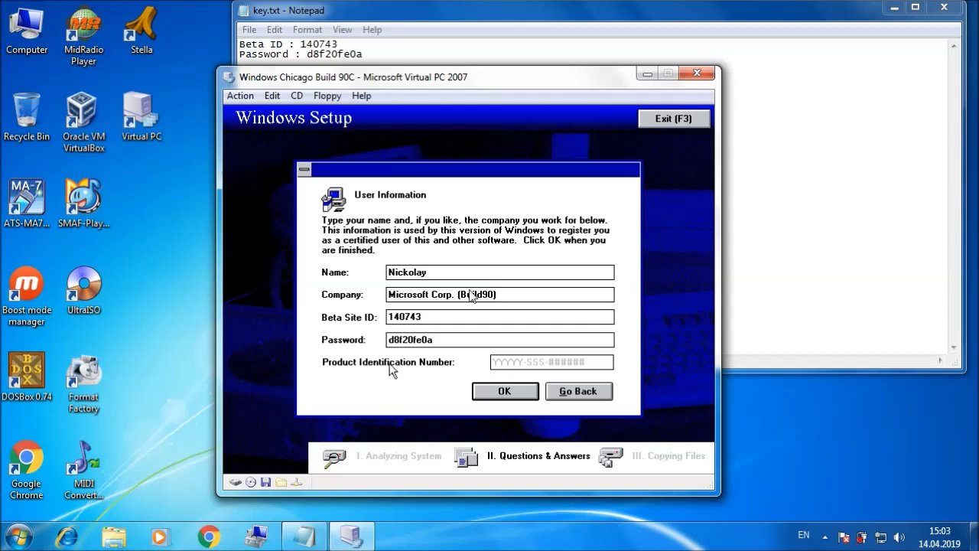
{"action": "left_click", "coordinate": [943, 6]}
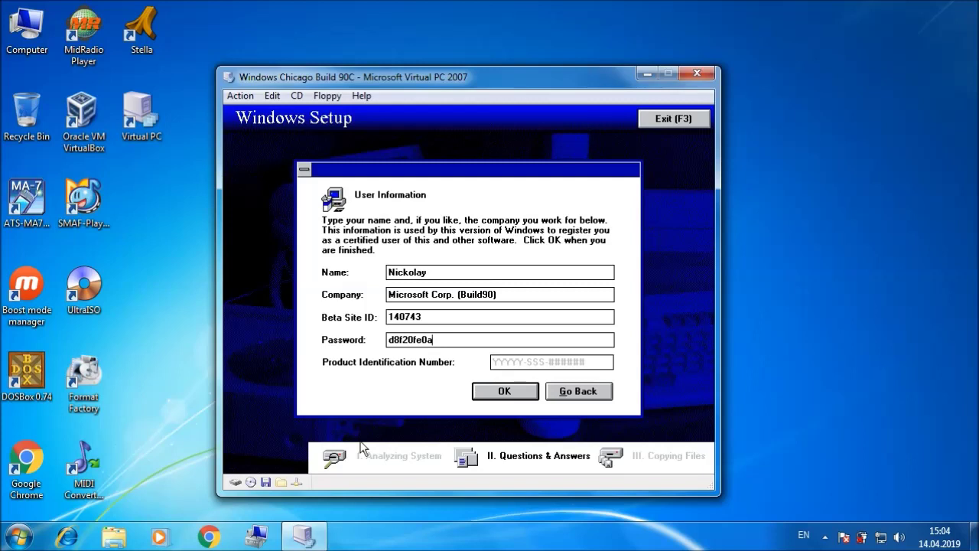
{"action": "left_click", "coordinate": [505, 391]}
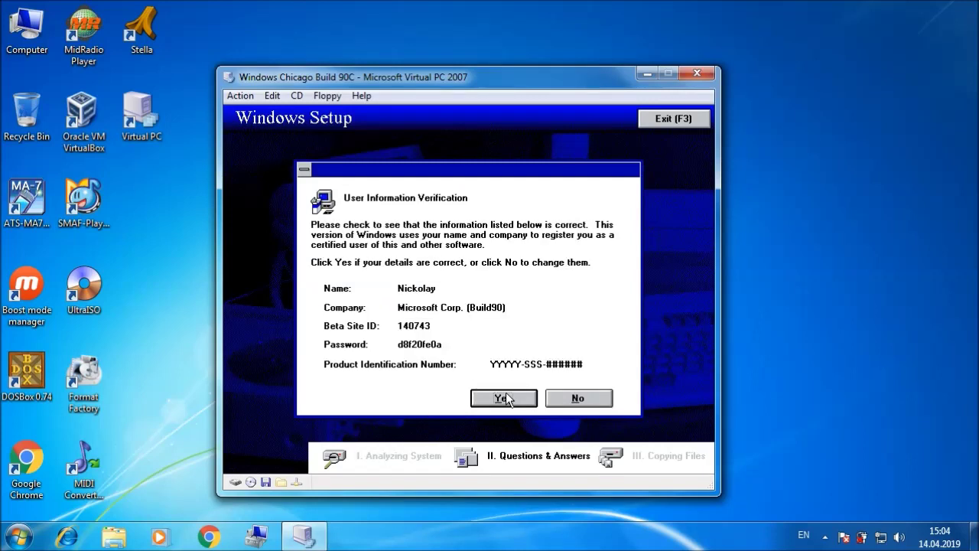
Step: Confirm user details, decline the boot floppy, skip mapiu32.dll and services.ini, keep startup files in Windows directory
{"action": "left_click", "coordinate": [513, 395]}
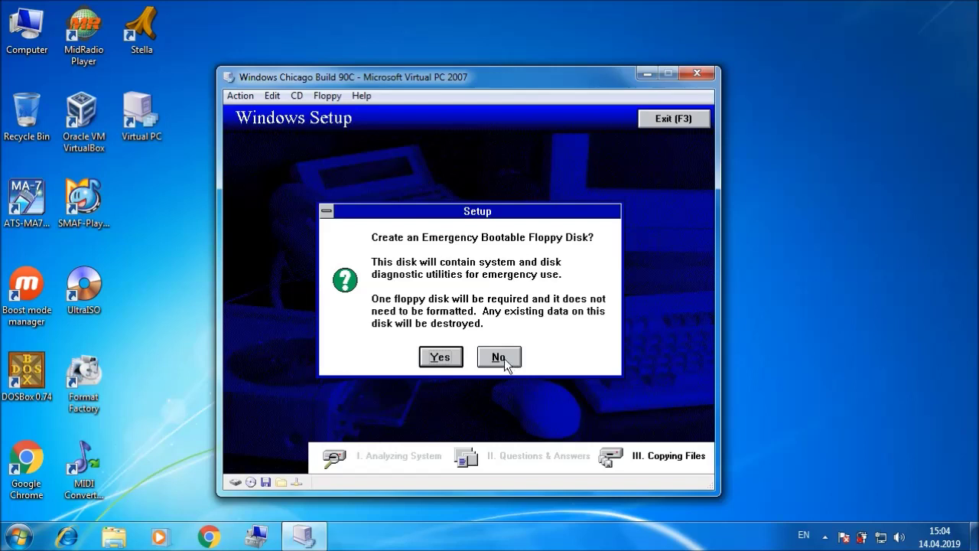
{"action": "left_click", "coordinate": [498, 358]}
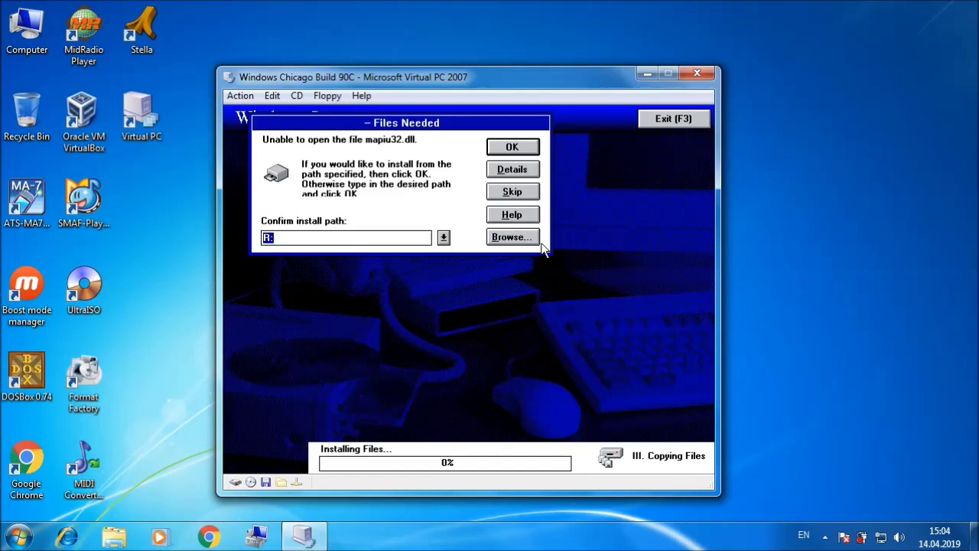
{"action": "left_click", "coordinate": [511, 195]}
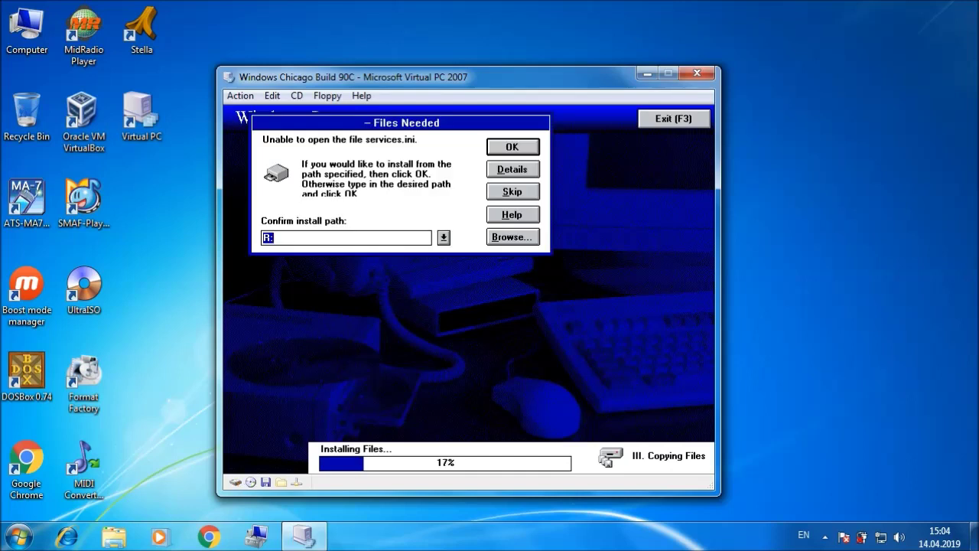
{"action": "left_click", "coordinate": [512, 192]}
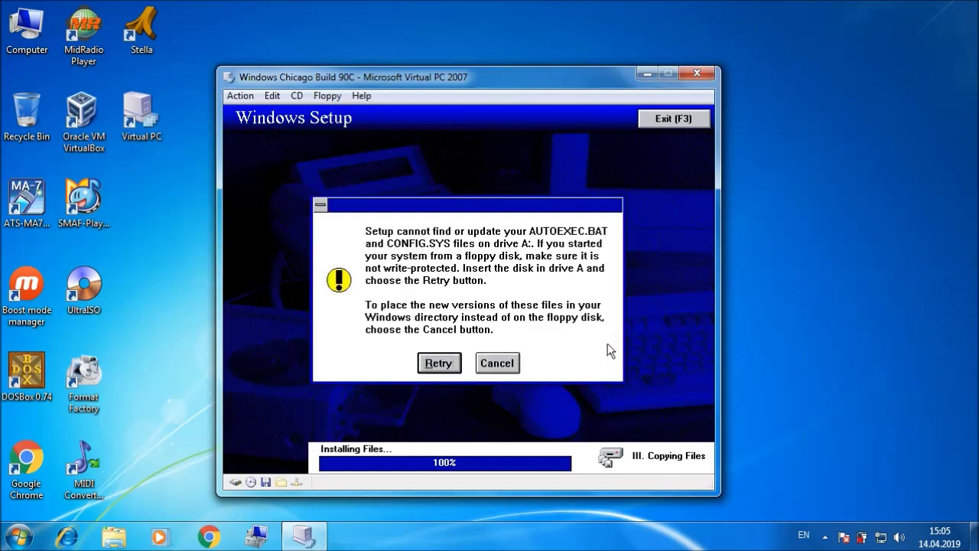
{"action": "left_click", "coordinate": [505, 364]}
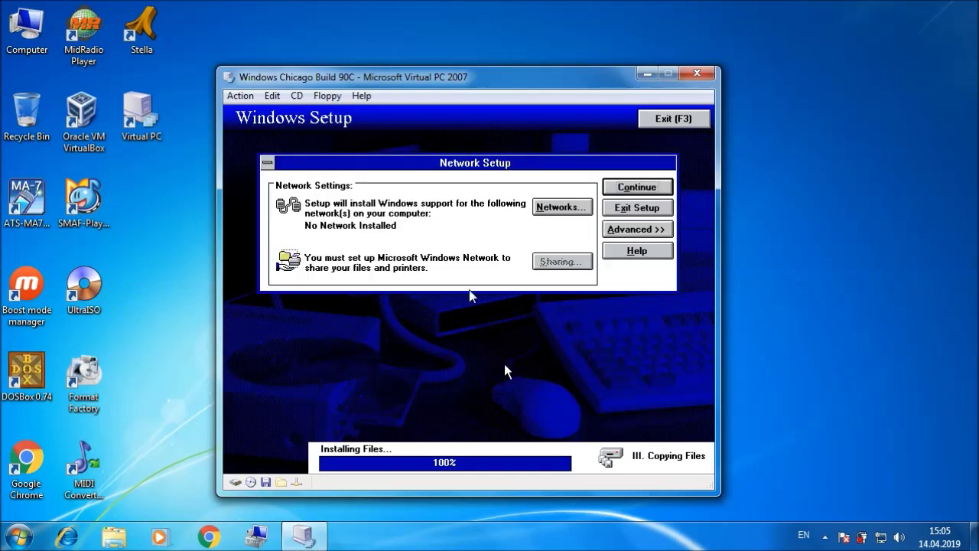
Step: Release the Dos6.22-5.25.img floppy, continue without networking, and restart into Chicago
{"action": "left_click", "coordinate": [335, 100]}
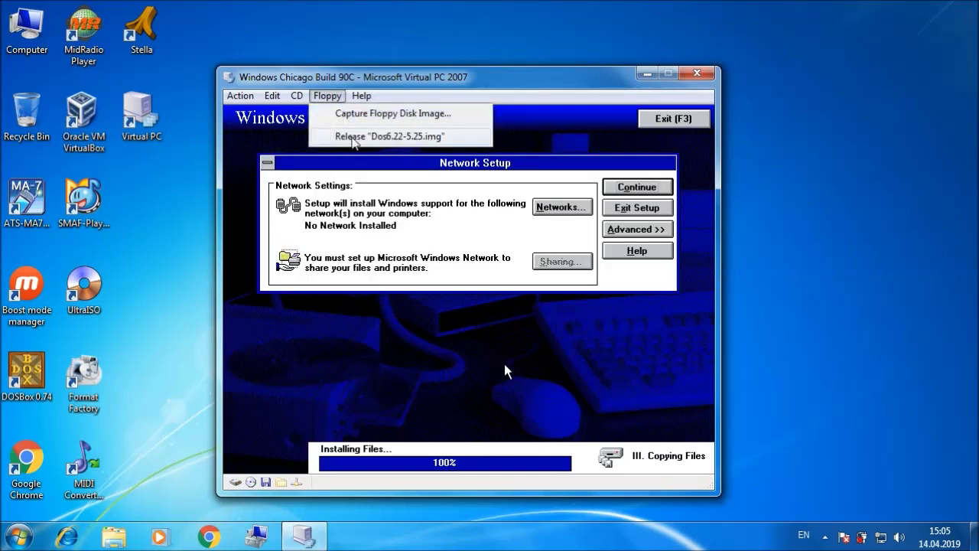
{"action": "left_click", "coordinate": [383, 136]}
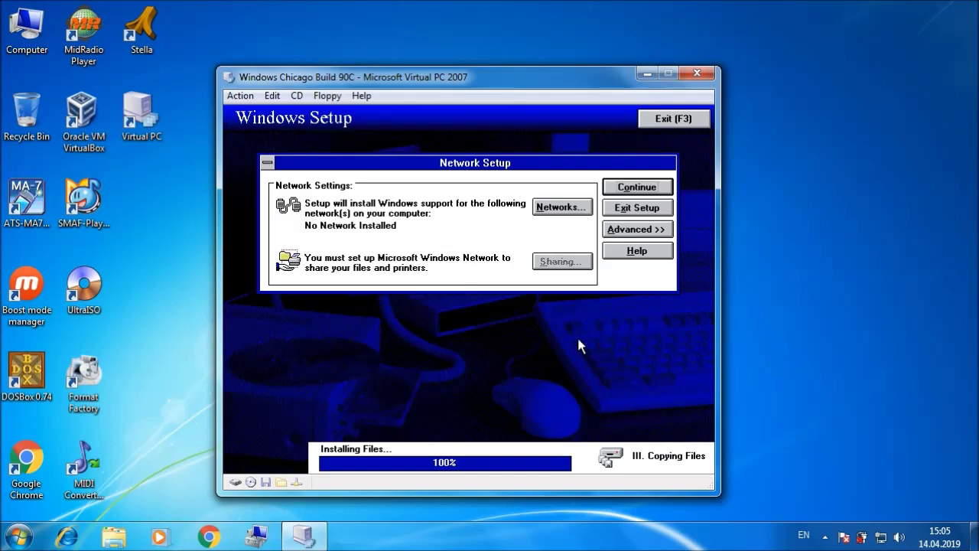
{"action": "left_click", "coordinate": [632, 188]}
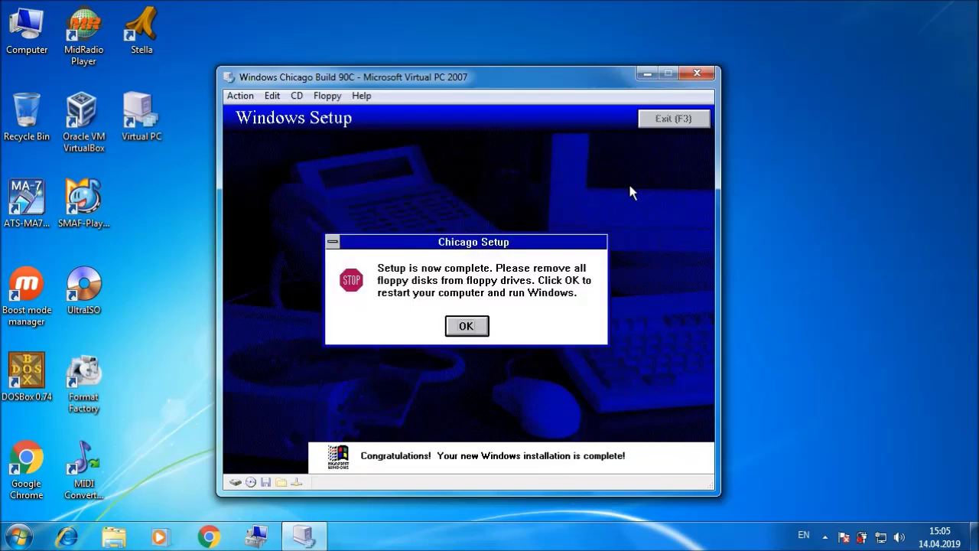
{"action": "left_click", "coordinate": [466, 325]}
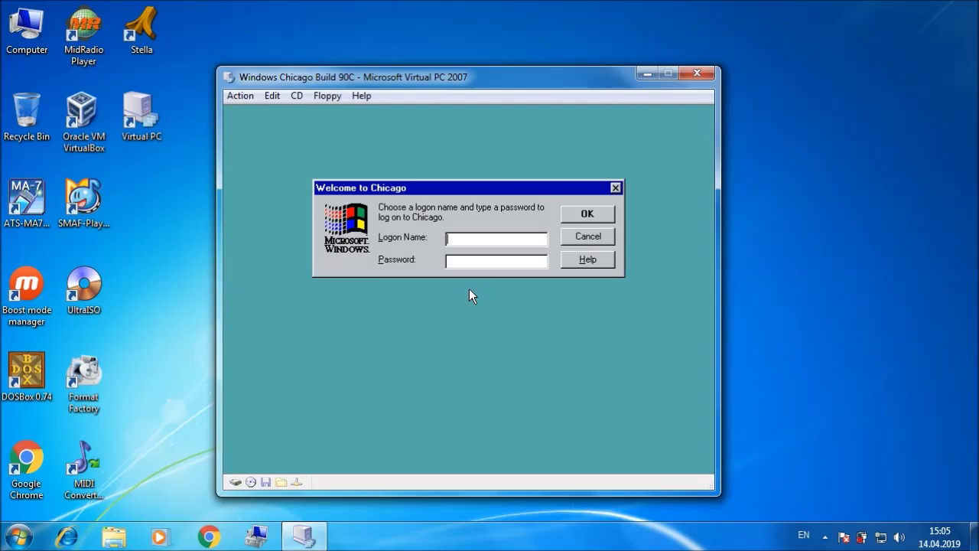
Step: Log on to Chicago with the user's name and a blank password
{"action": "type", "text": "Nickolay"}
{"action": "left_click", "coordinate": [586, 216]}
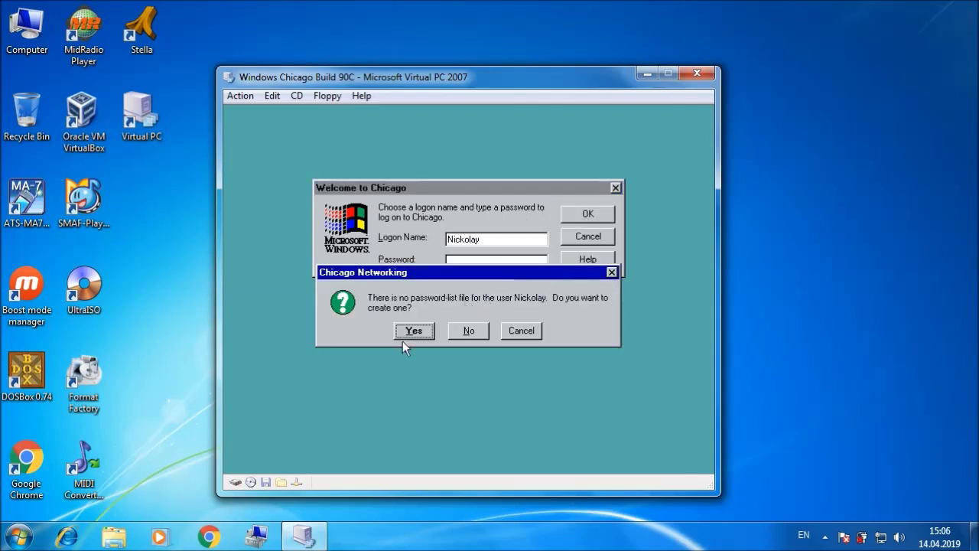
{"action": "left_click", "coordinate": [406, 333]}
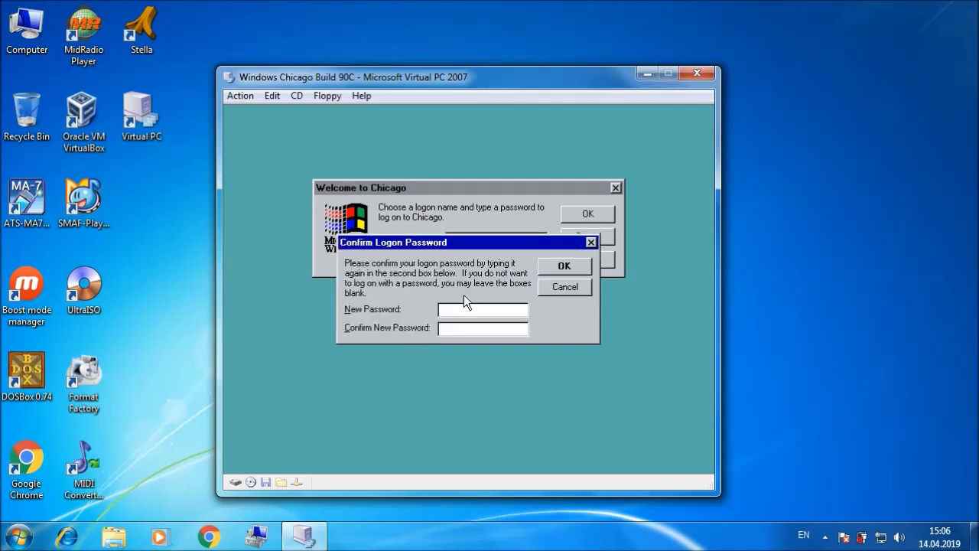
{"action": "left_click", "coordinate": [555, 270]}
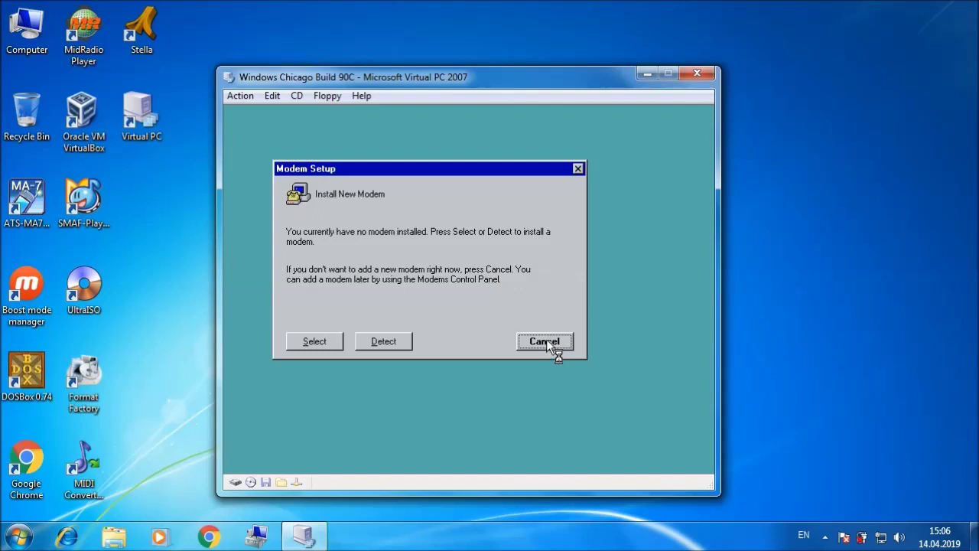
Step: Cancel Modem Setup, acknowledge both hardware conflict warnings and skip the missing pci.386 file
{"action": "left_click", "coordinate": [549, 341]}
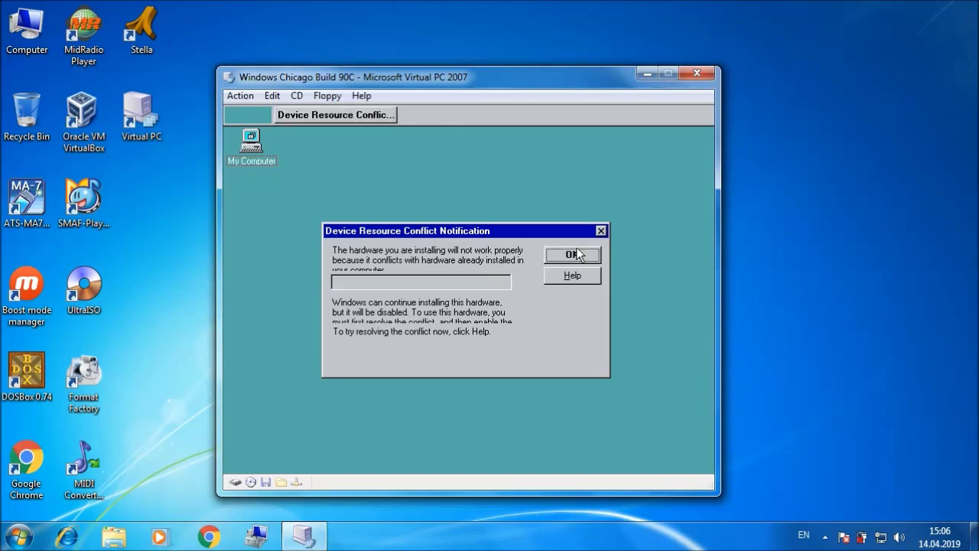
{"action": "left_click", "coordinate": [575, 254]}
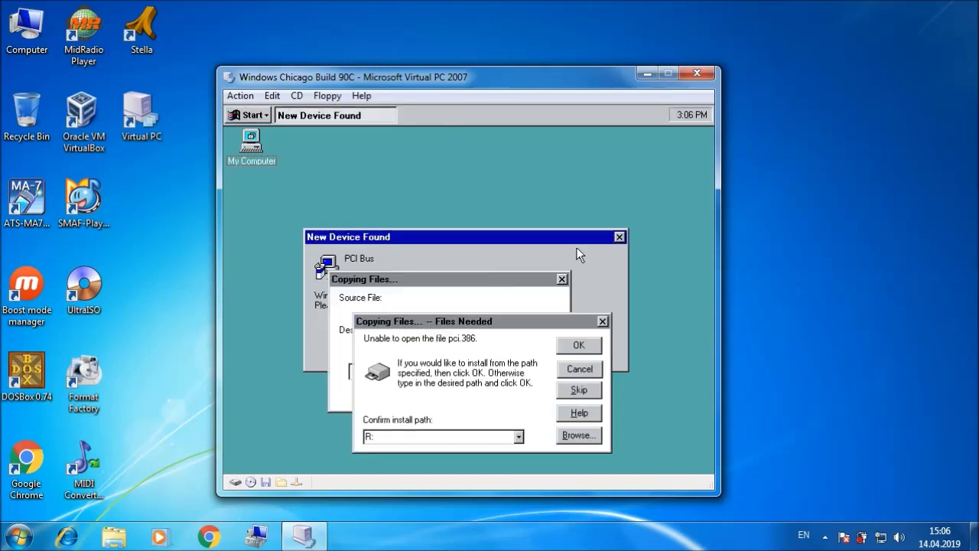
{"action": "left_click", "coordinate": [576, 391]}
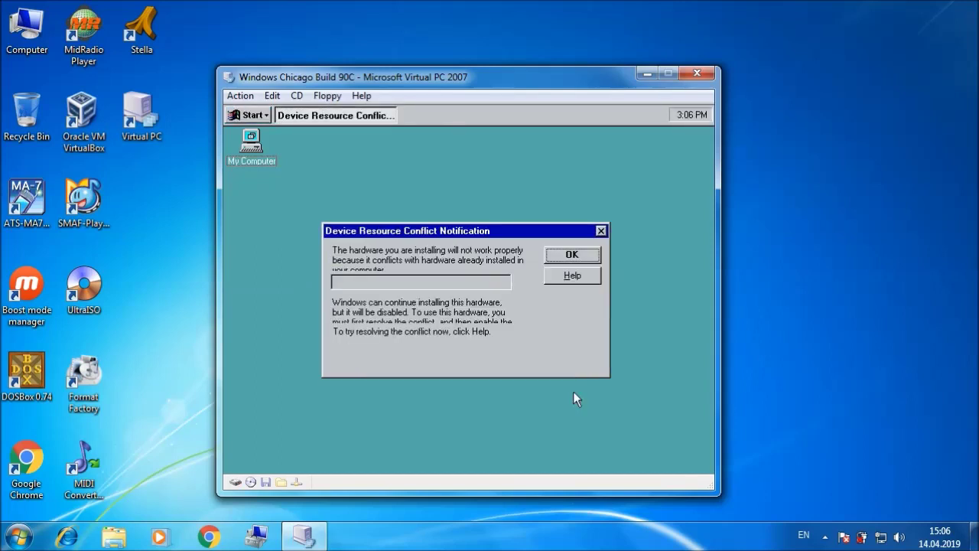
{"action": "left_click", "coordinate": [566, 253]}
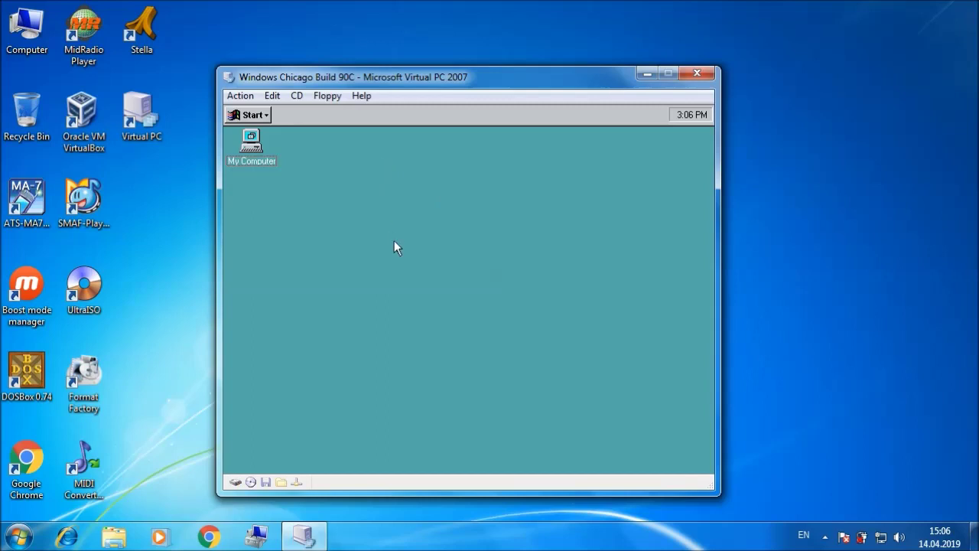
Step: Open the International settings from a maximized Control Panel
{"action": "left_click", "coordinate": [265, 116]}
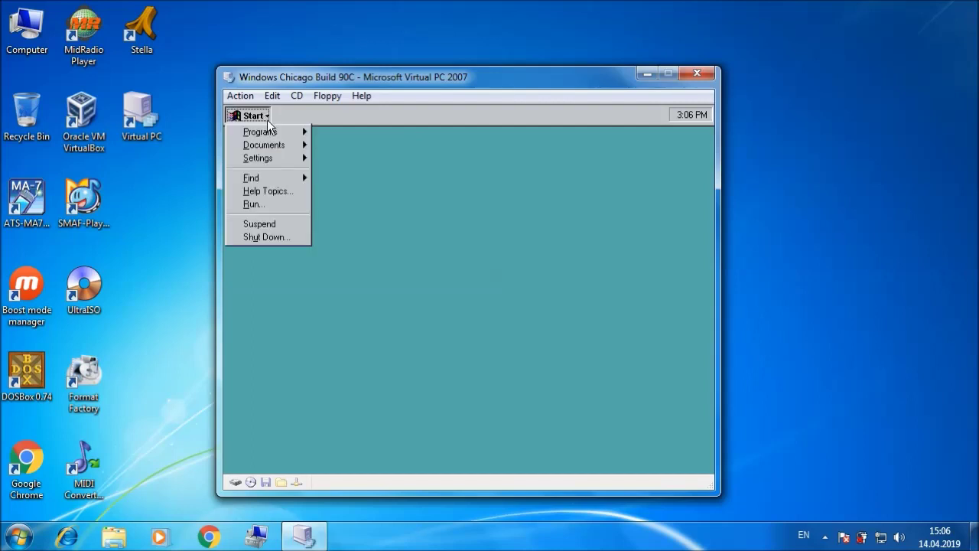
{"action": "mouse_move", "coordinate": [273, 135]}
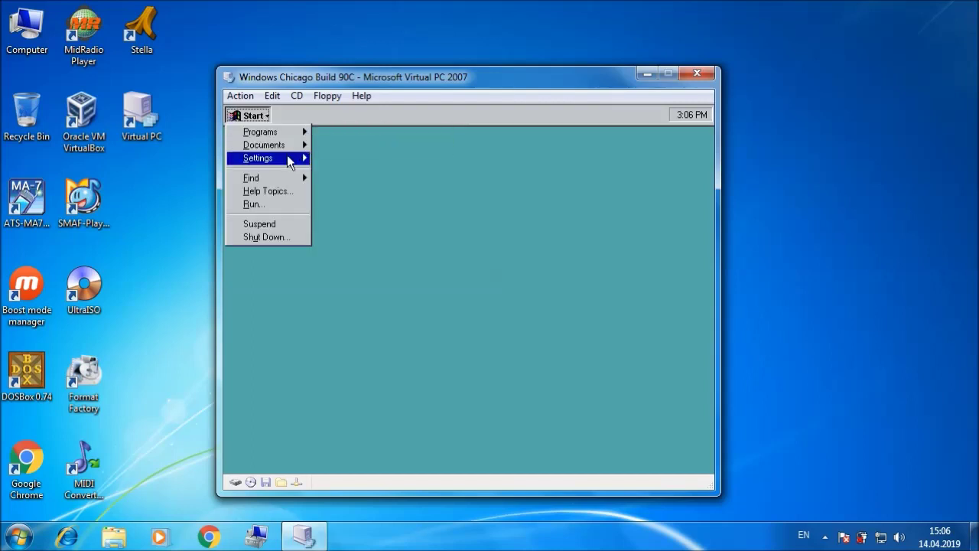
{"action": "mouse_move", "coordinate": [287, 156]}
{"action": "left_click", "coordinate": [363, 160]}
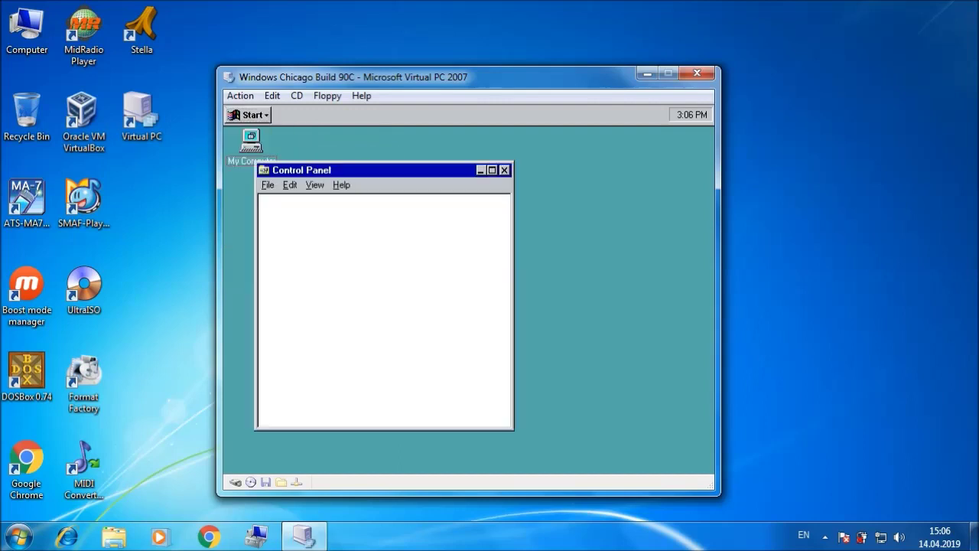
{"action": "left_click", "coordinate": [492, 170]}
{"action": "double_click", "coordinate": [429, 175]}
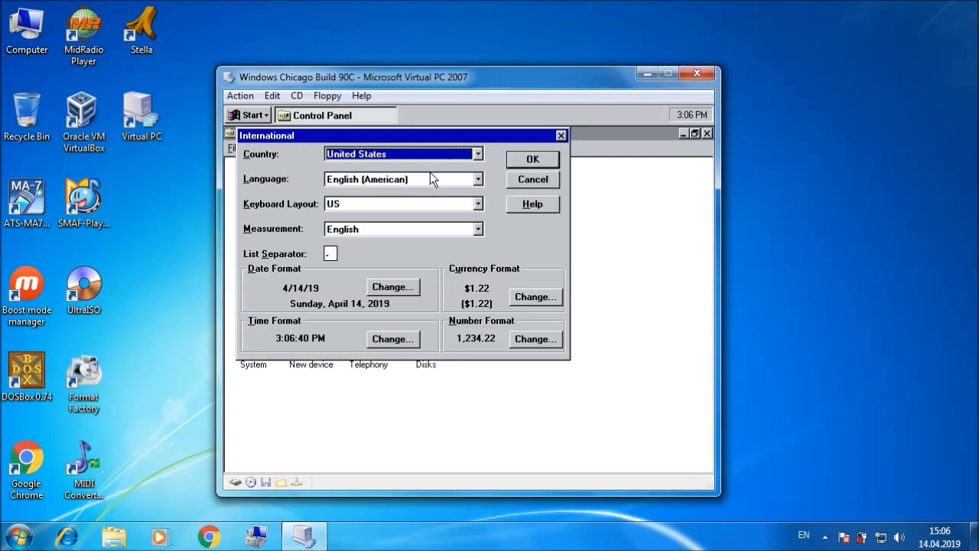
Step: Set country to Other Country and short dates to day-month-year with '.', leading zeros and four-digit year
{"action": "left_click", "coordinate": [477, 153]}
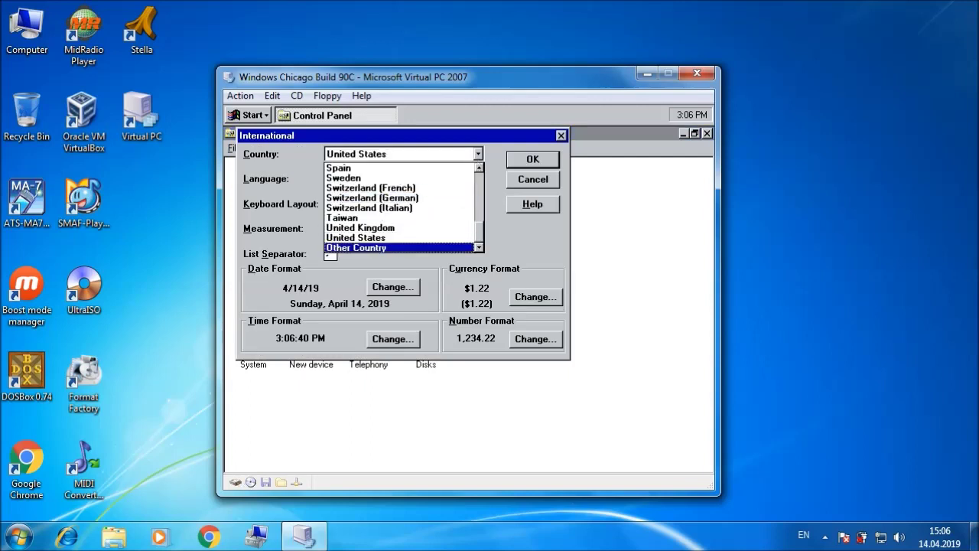
{"action": "left_click", "coordinate": [387, 246]}
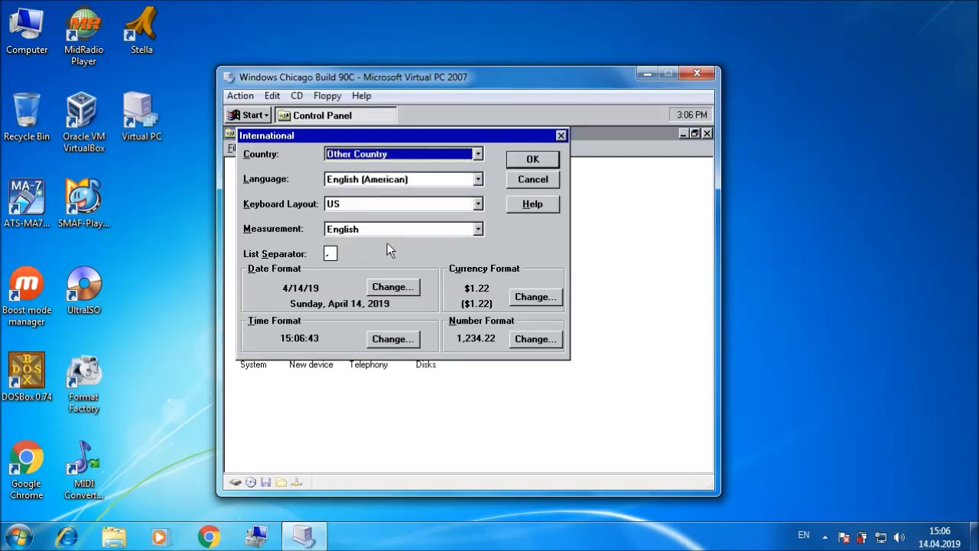
{"action": "left_click", "coordinate": [396, 285]}
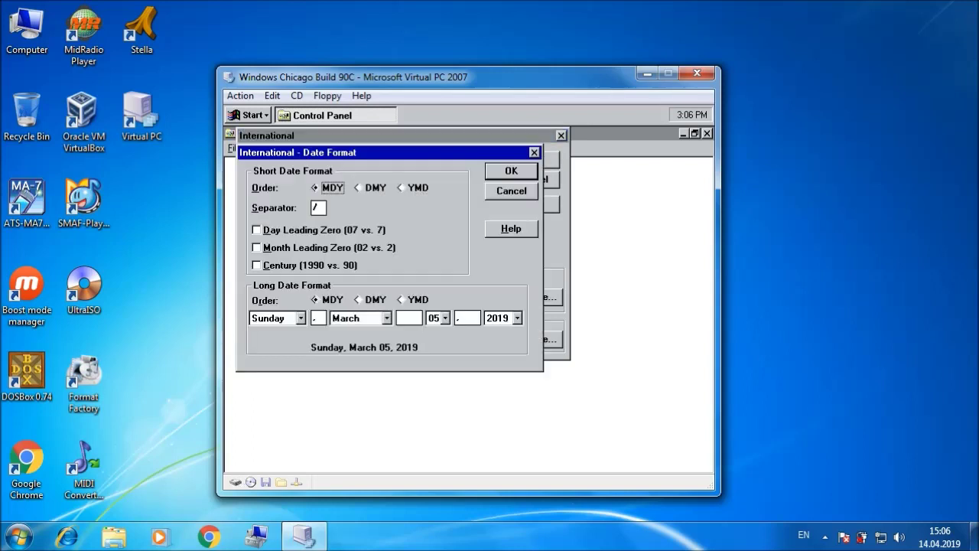
{"action": "left_click", "coordinate": [364, 187]}
{"action": "left_click", "coordinate": [315, 208]}
{"action": "key", "text": "BackSpace"}
{"action": "type", "text": "."}
{"action": "left_click", "coordinate": [329, 233]}
{"action": "left_click", "coordinate": [313, 245]}
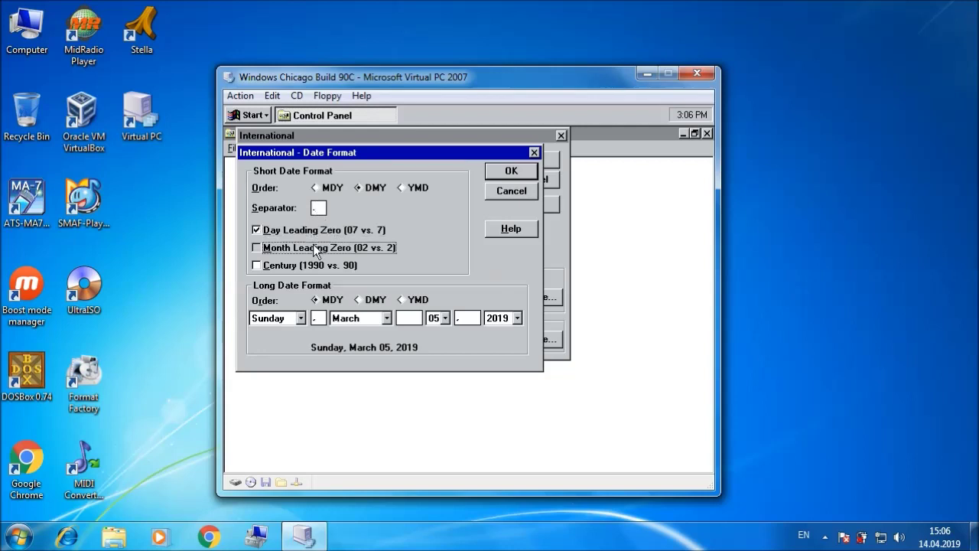
{"action": "left_click", "coordinate": [257, 265]}
Step: Make long dates day-month-year without commas, then apply the date settings
{"action": "left_click", "coordinate": [370, 299]}
{"action": "left_click", "coordinate": [316, 317]}
{"action": "key", "text": "BackSpace"}
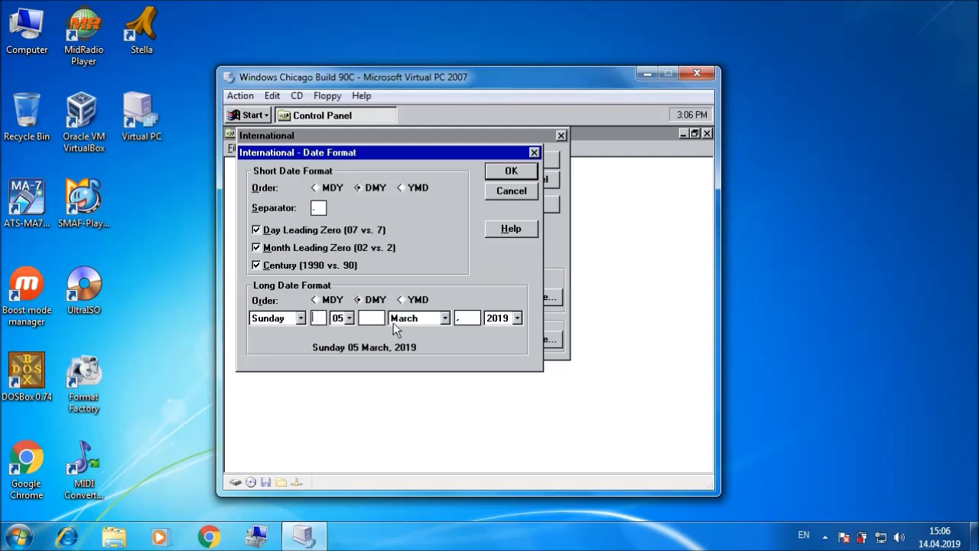
{"action": "left_click", "coordinate": [468, 320]}
{"action": "key", "text": "BackSpace"}
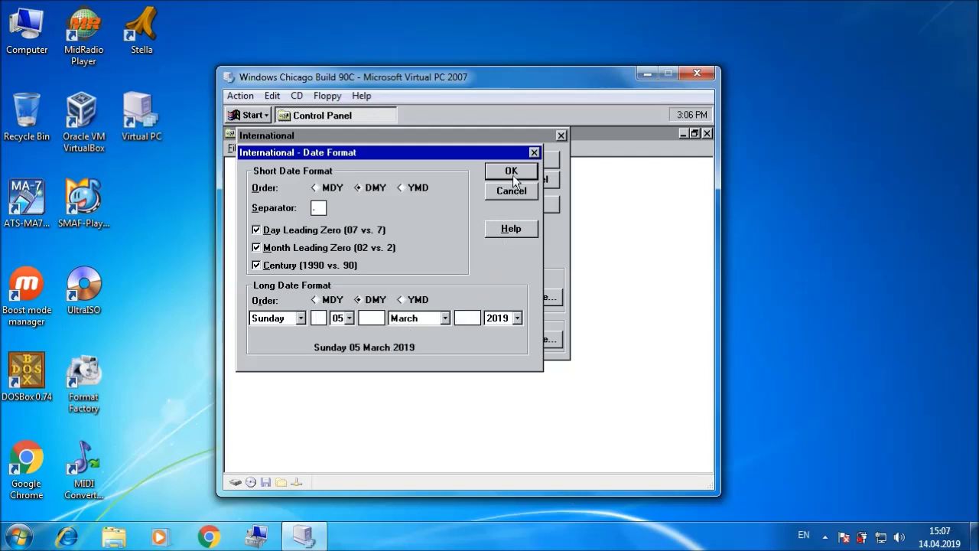
{"action": "left_click", "coordinate": [512, 173]}
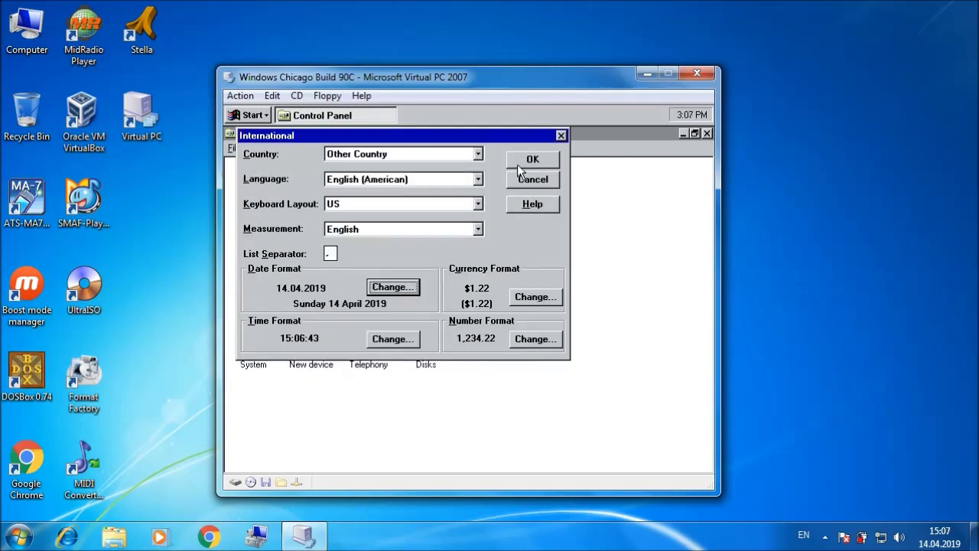
{"action": "left_click", "coordinate": [521, 160]}
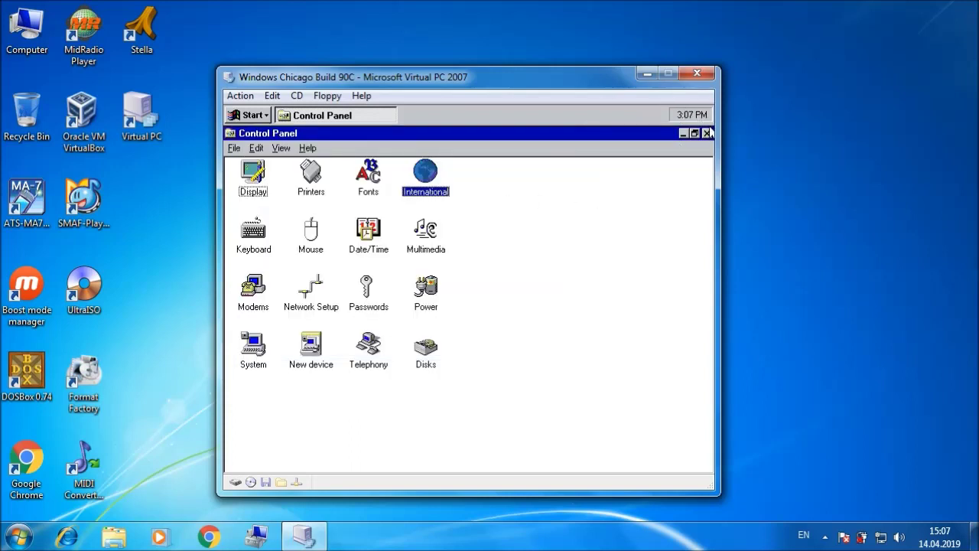
Step: Give 24-hour times a leading-zero hour, like 15:07:12, and apply
{"action": "double_click", "coordinate": [436, 178]}
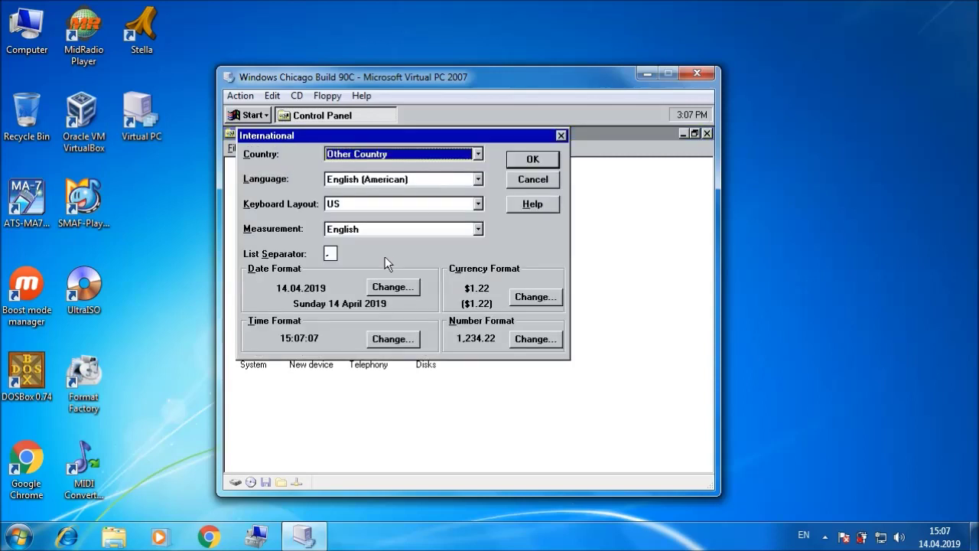
{"action": "left_click", "coordinate": [393, 338]}
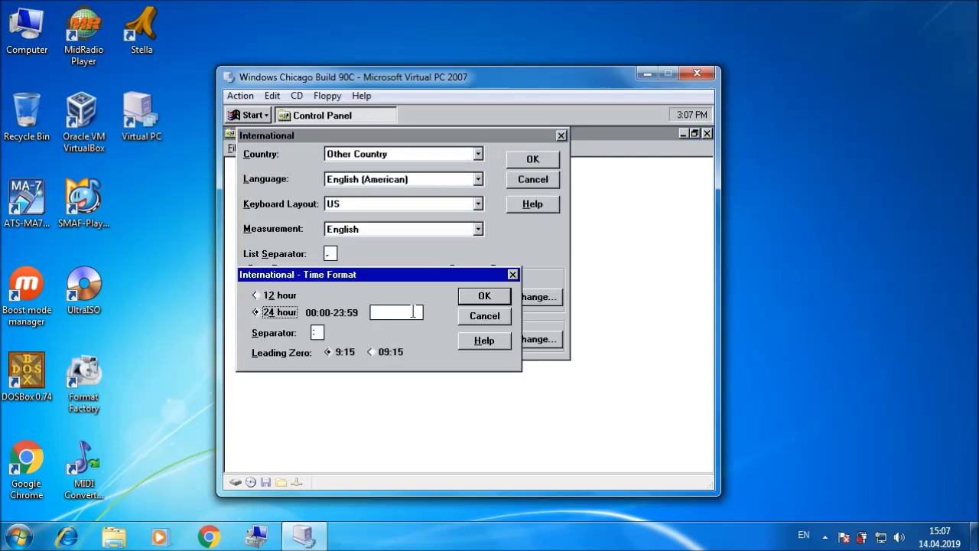
{"action": "left_click", "coordinate": [378, 352]}
{"action": "left_click", "coordinate": [477, 298]}
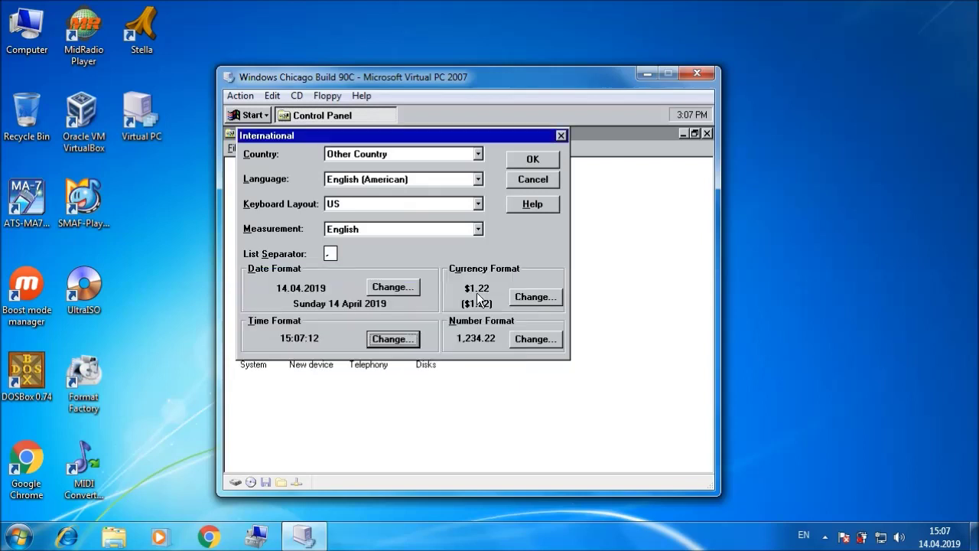
{"action": "left_click", "coordinate": [533, 160]}
Step: Close Control Panel, browse drive C: with its Chicago and Temp folders, then close the windows
{"action": "left_click", "coordinate": [706, 134]}
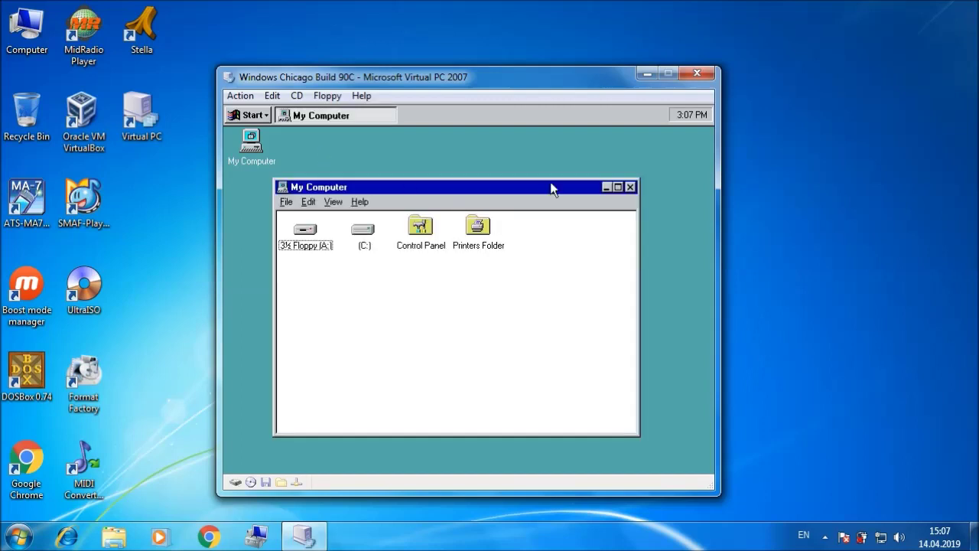
{"action": "left_click", "coordinate": [616, 187]}
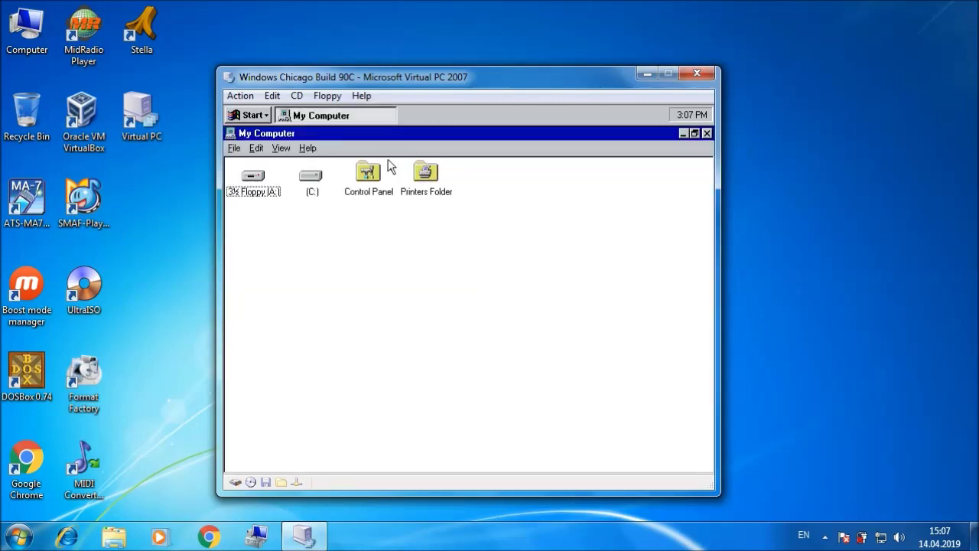
{"action": "double_click", "coordinate": [313, 178]}
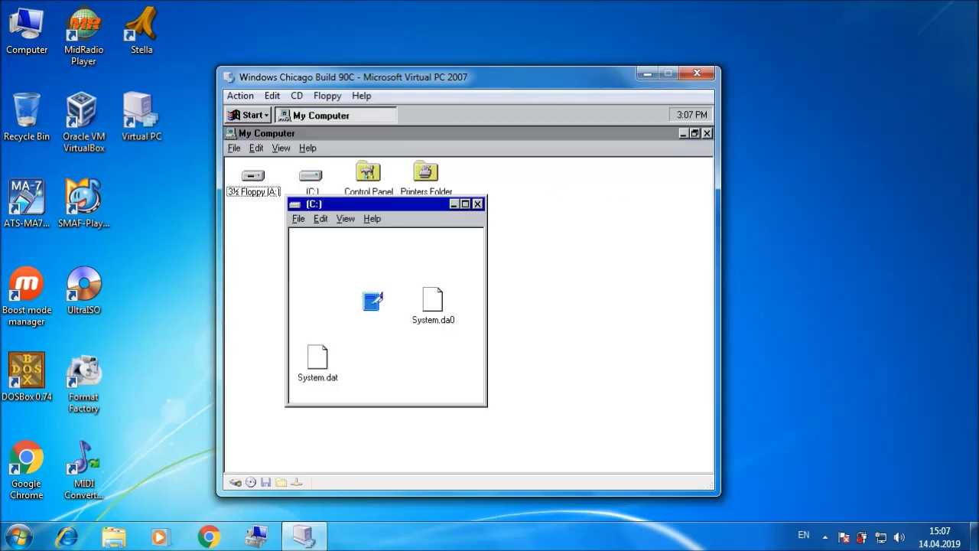
{"action": "left_click", "coordinate": [463, 203]}
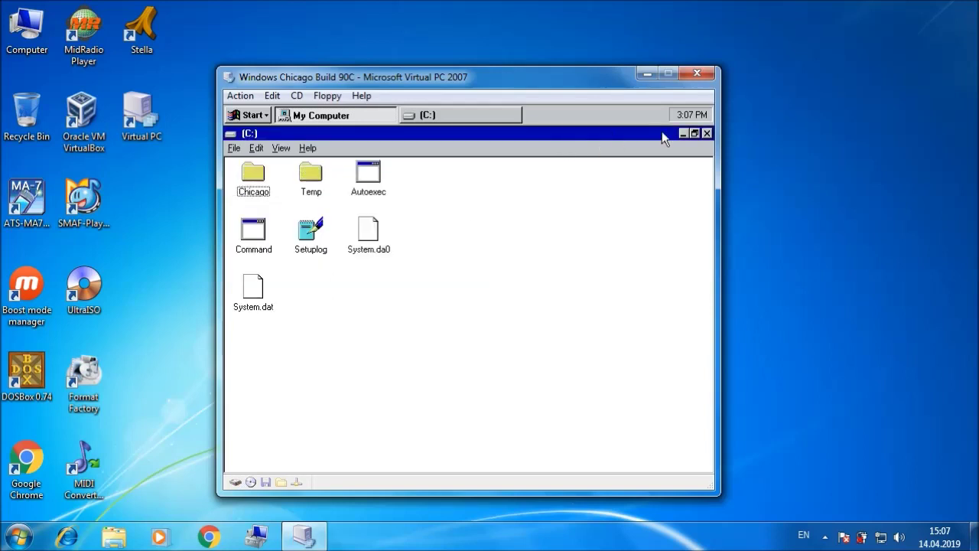
{"action": "left_click", "coordinate": [707, 134]}
{"action": "left_click", "coordinate": [707, 134]}
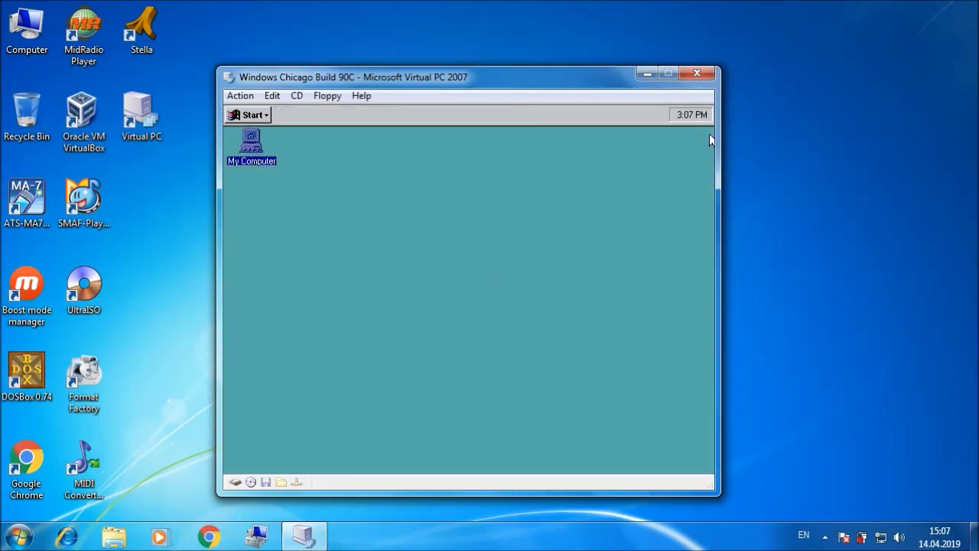
Step: Shut Chicago down, forcing the hung shutdown through Ctrl+Alt+Del's Shut Down button
{"action": "left_click", "coordinate": [246, 115]}
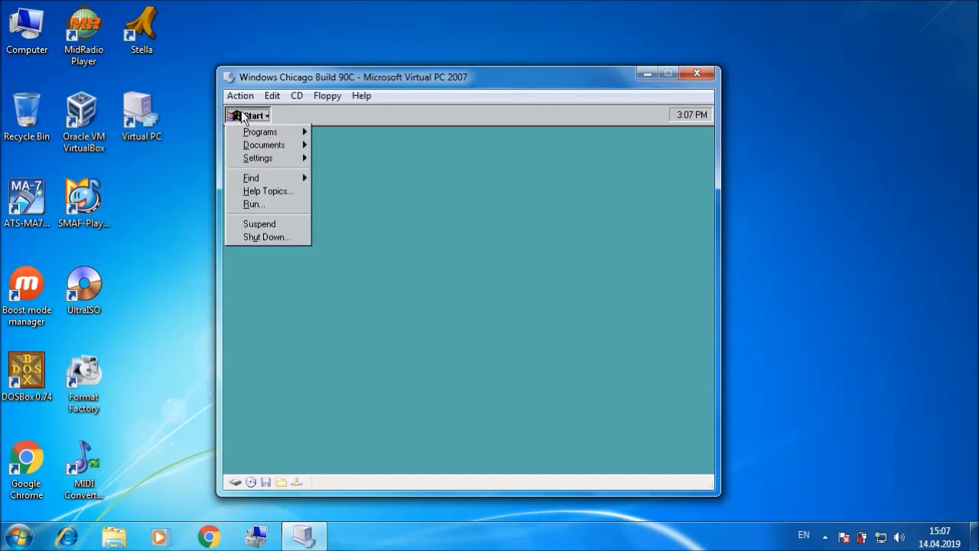
{"action": "left_click", "coordinate": [282, 238]}
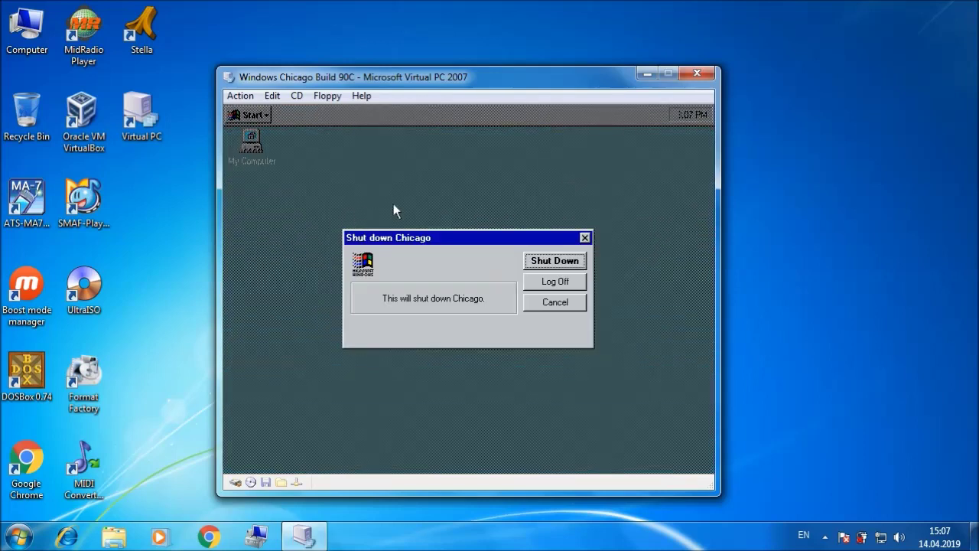
{"action": "left_click", "coordinate": [548, 283]}
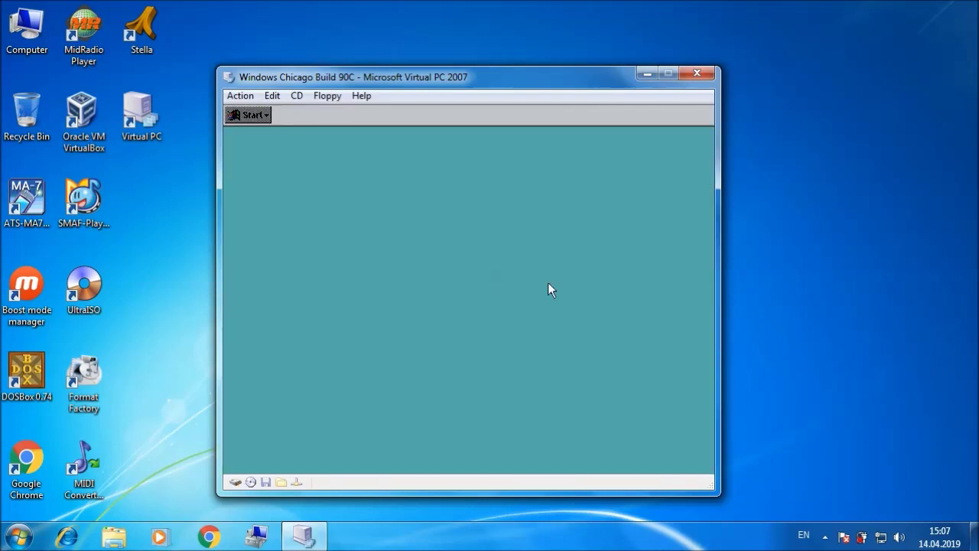
{"action": "left_click", "coordinate": [240, 95]}
{"action": "left_click", "coordinate": [258, 135]}
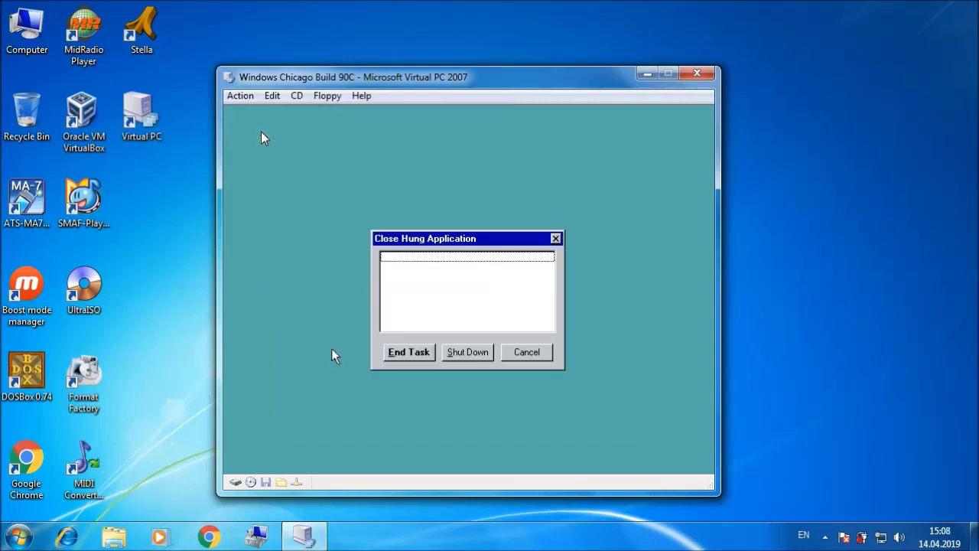
{"action": "left_click", "coordinate": [475, 354]}
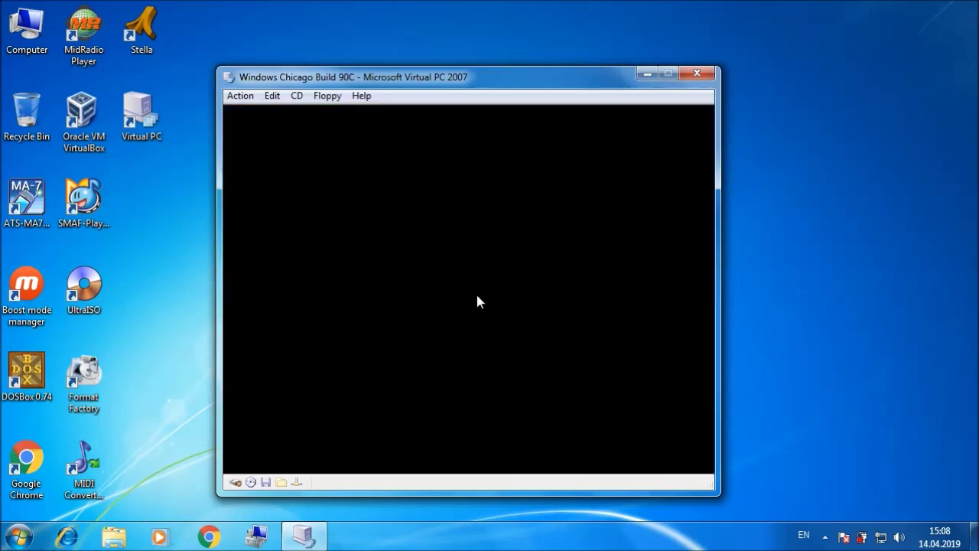
Step: Reboot the VM via Ctrl+Alt+Del, release CHICAGO_90C.ISO, and dismiss the resource conflict notice
{"action": "left_click", "coordinate": [240, 96]}
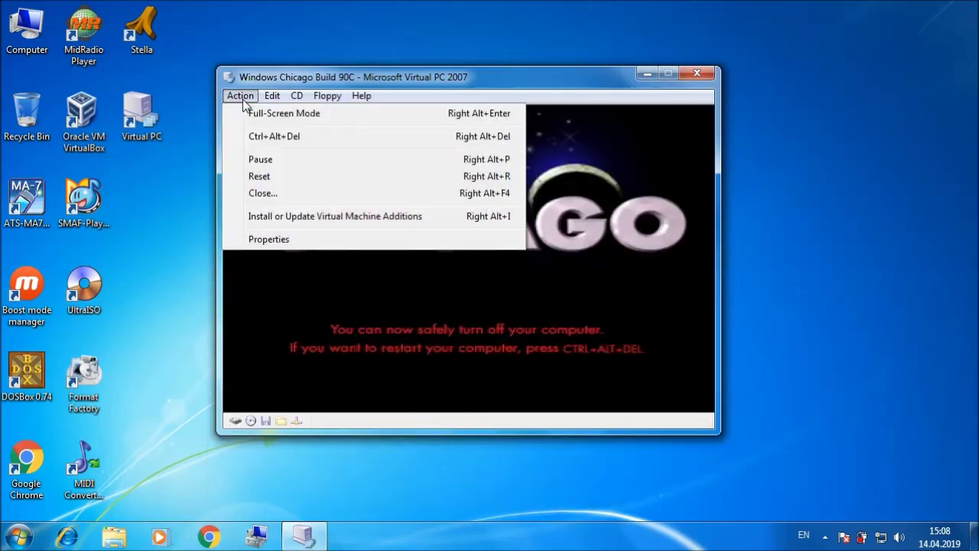
{"action": "left_click", "coordinate": [281, 139]}
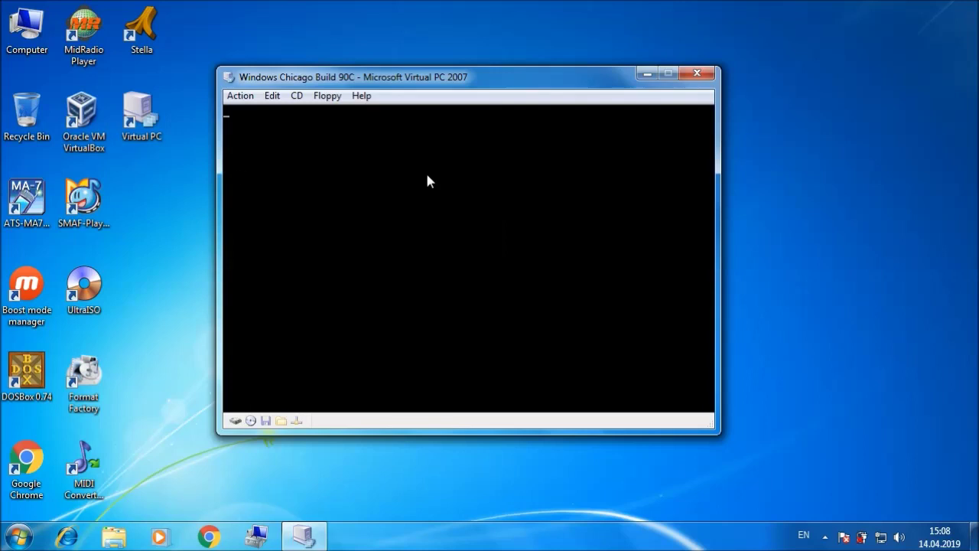
{"action": "left_click", "coordinate": [298, 98]}
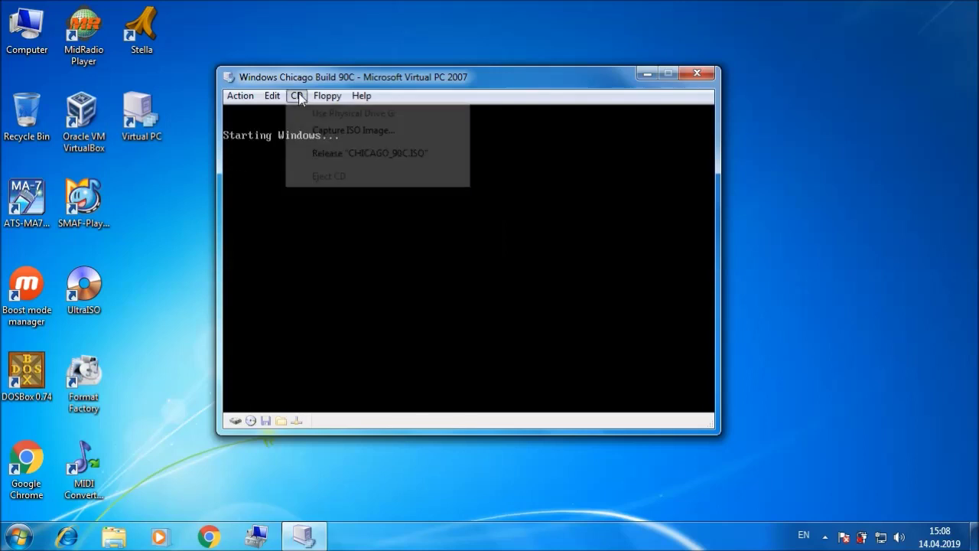
{"action": "left_click", "coordinate": [327, 154]}
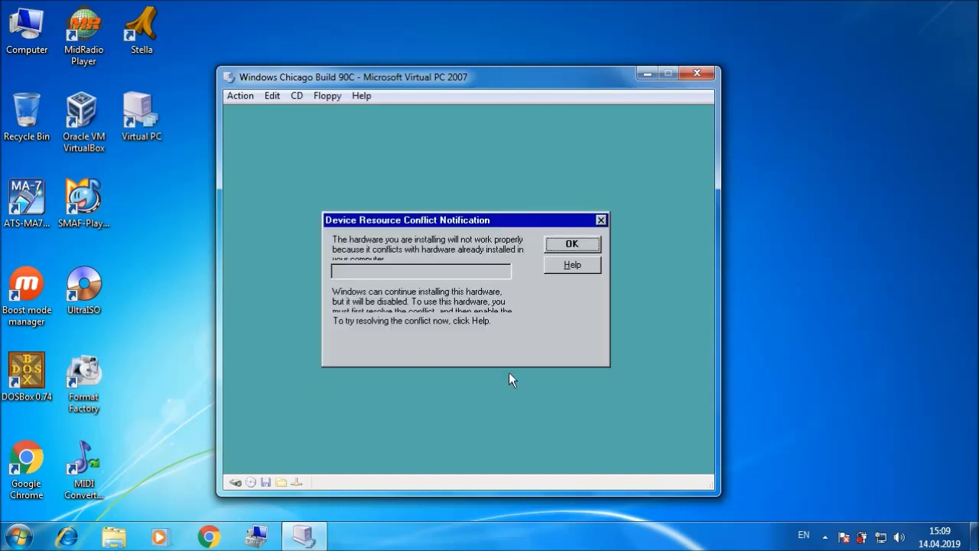
{"action": "left_click", "coordinate": [567, 255]}
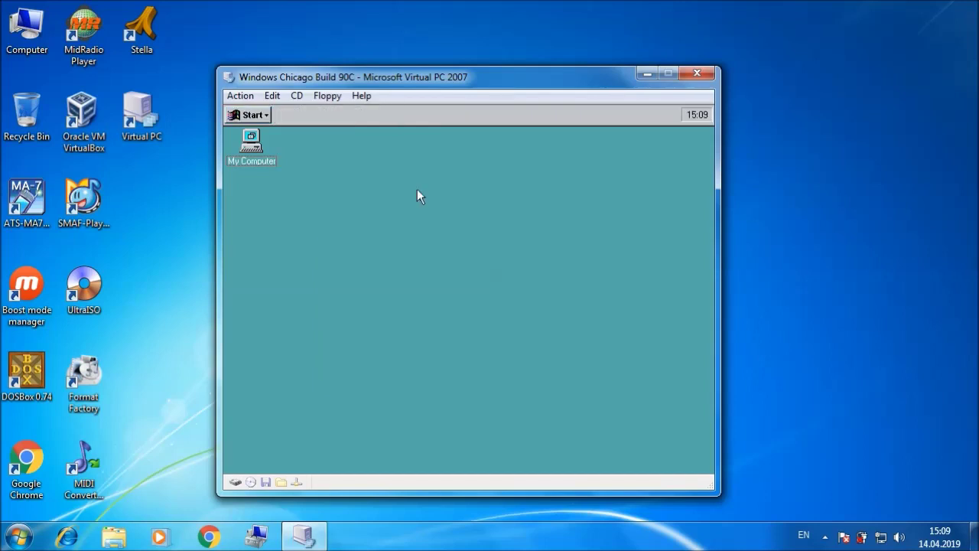
{"action": "left_click", "coordinate": [256, 115]}
{"action": "mouse_move", "coordinate": [265, 135]}
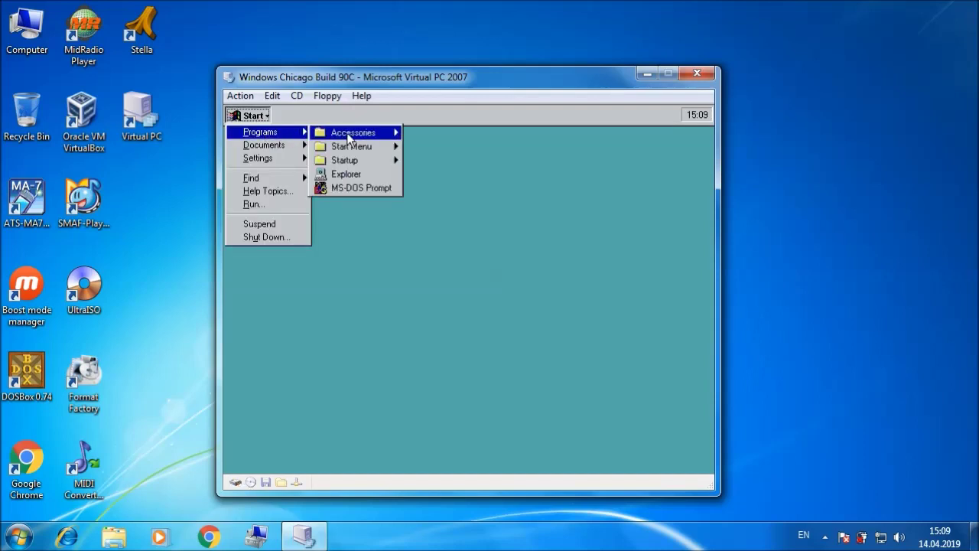
{"action": "mouse_move", "coordinate": [353, 134]}
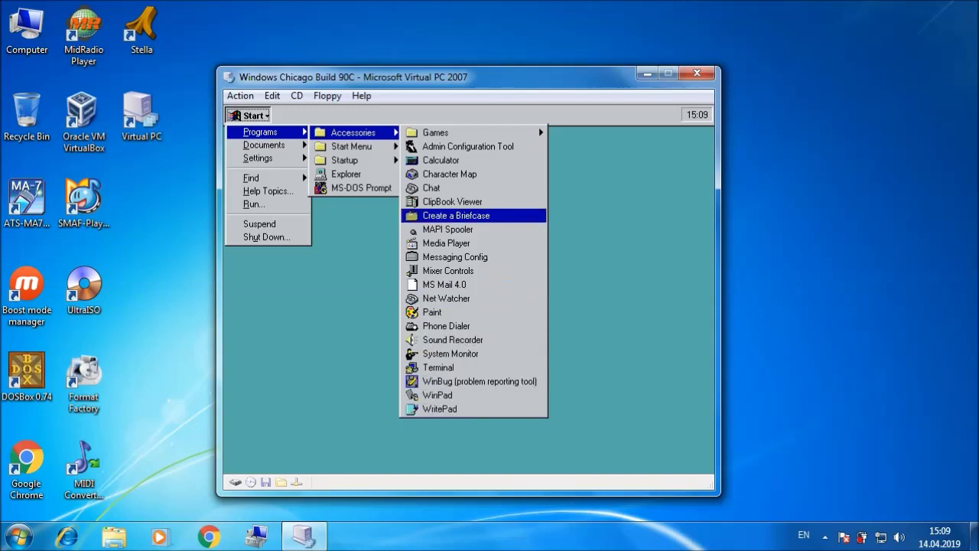
{"action": "mouse_move", "coordinate": [502, 128]}
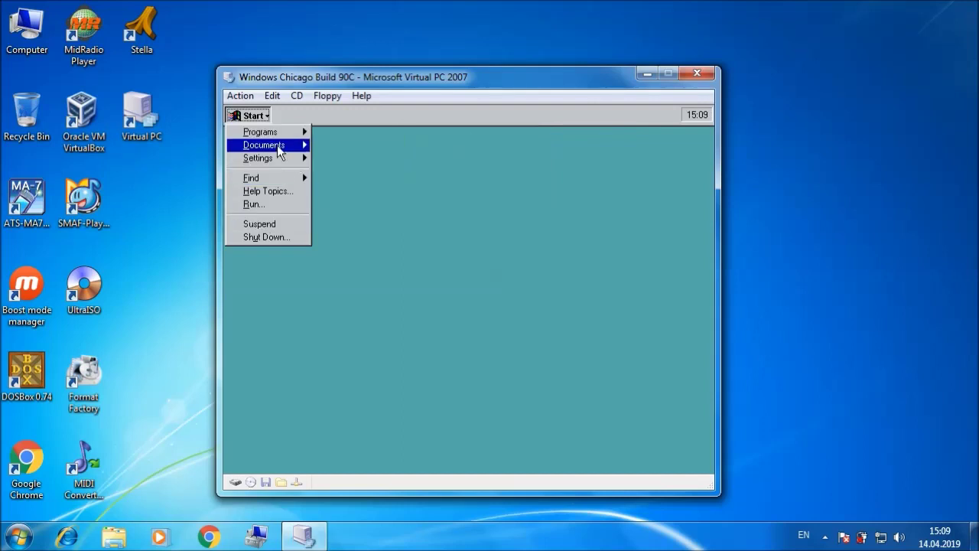
{"action": "mouse_move", "coordinate": [286, 160]}
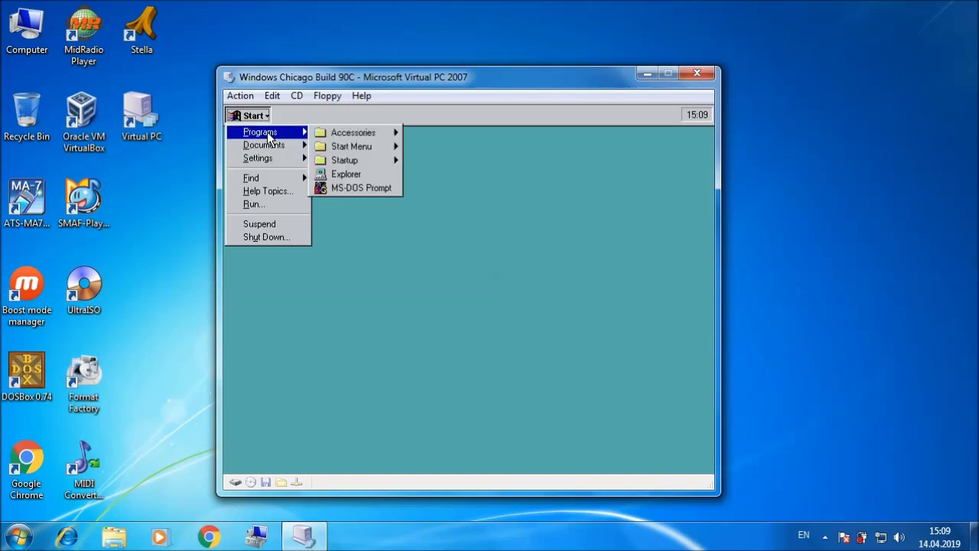
{"action": "left_click", "coordinate": [375, 201]}
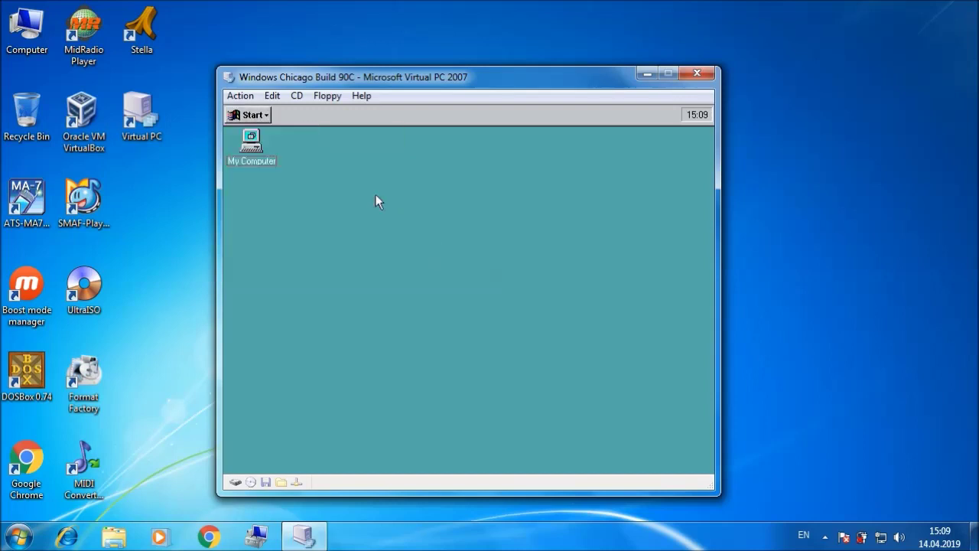
Step: Check System properties (version 4.00.90c, 80486, 64.5 MB), then close them and Control Panel
{"action": "right_click", "coordinate": [242, 135]}
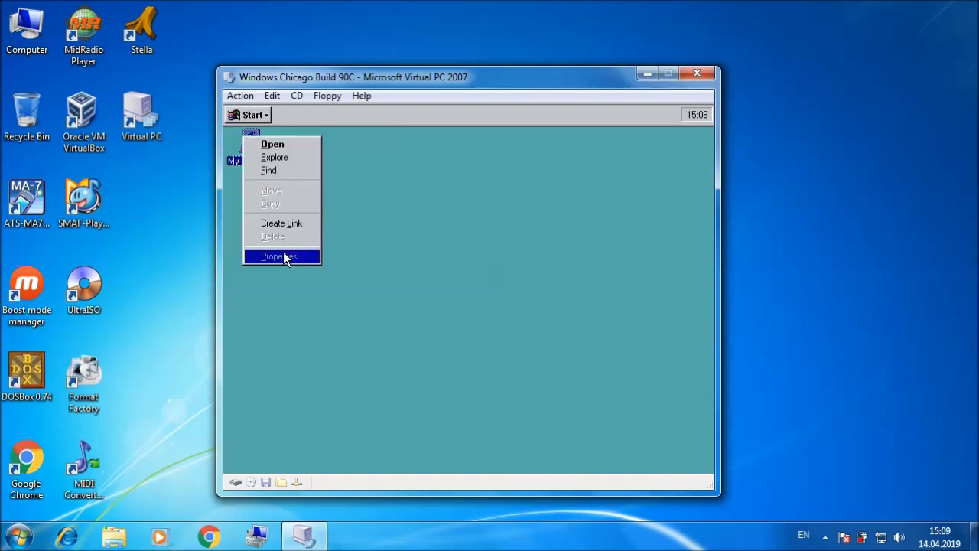
{"action": "left_click", "coordinate": [283, 255]}
{"action": "left_click", "coordinate": [255, 113]}
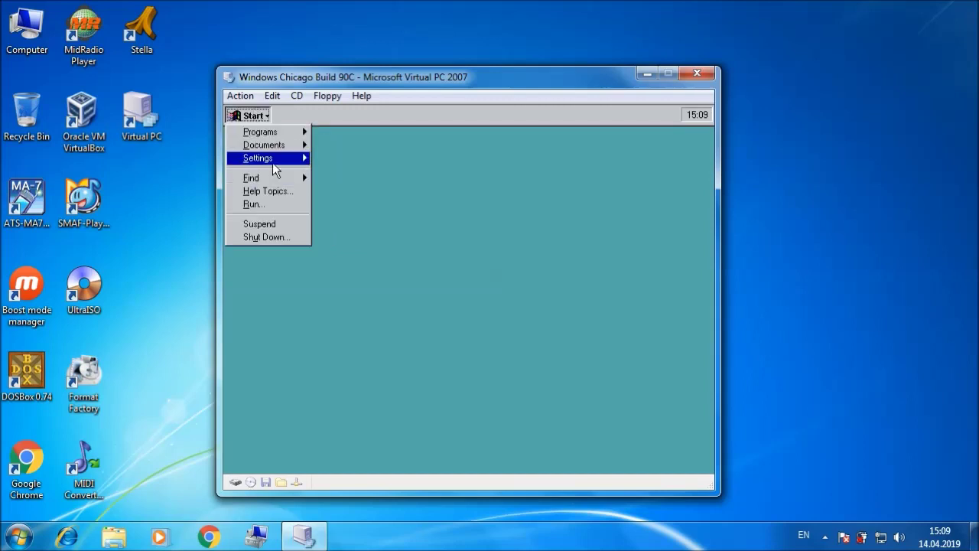
{"action": "mouse_move", "coordinate": [275, 162]}
{"action": "left_click", "coordinate": [334, 161]}
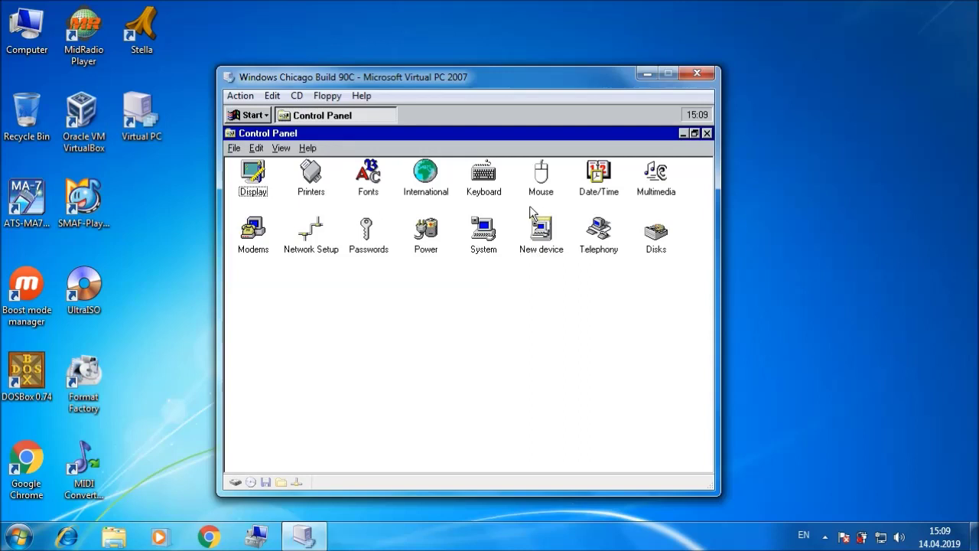
{"action": "left_click", "coordinate": [485, 231]}
{"action": "double_click", "coordinate": [484, 231]}
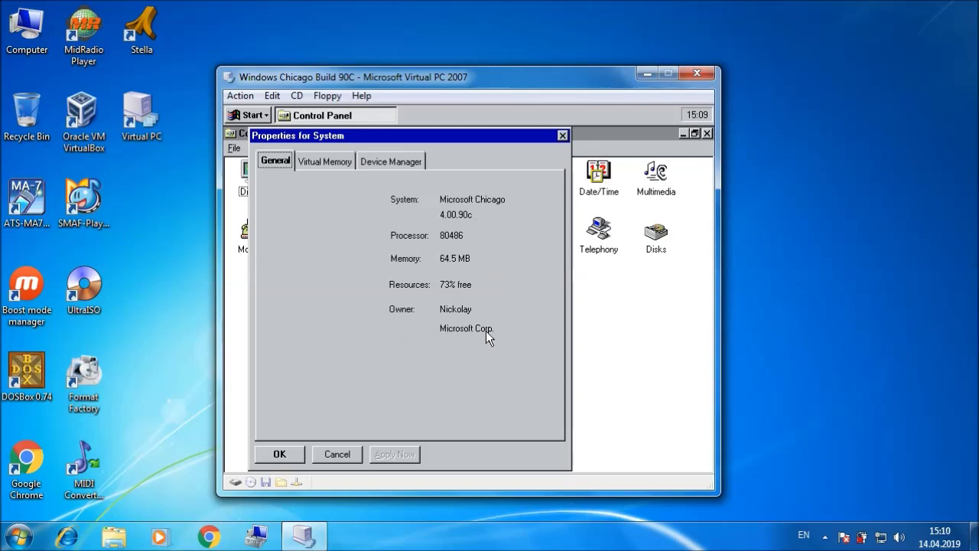
{"action": "left_click", "coordinate": [276, 452]}
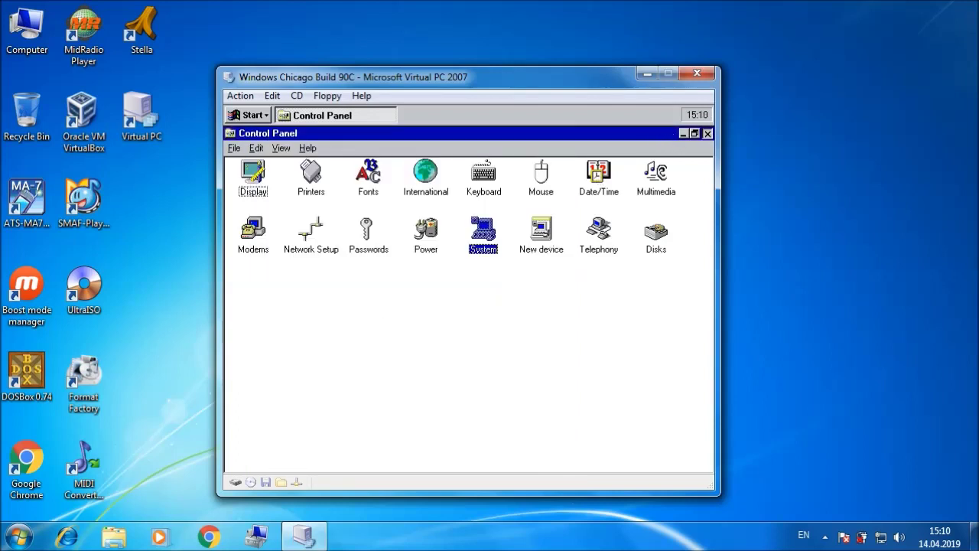
{"action": "left_click", "coordinate": [706, 134]}
{"action": "left_click", "coordinate": [509, 148]}
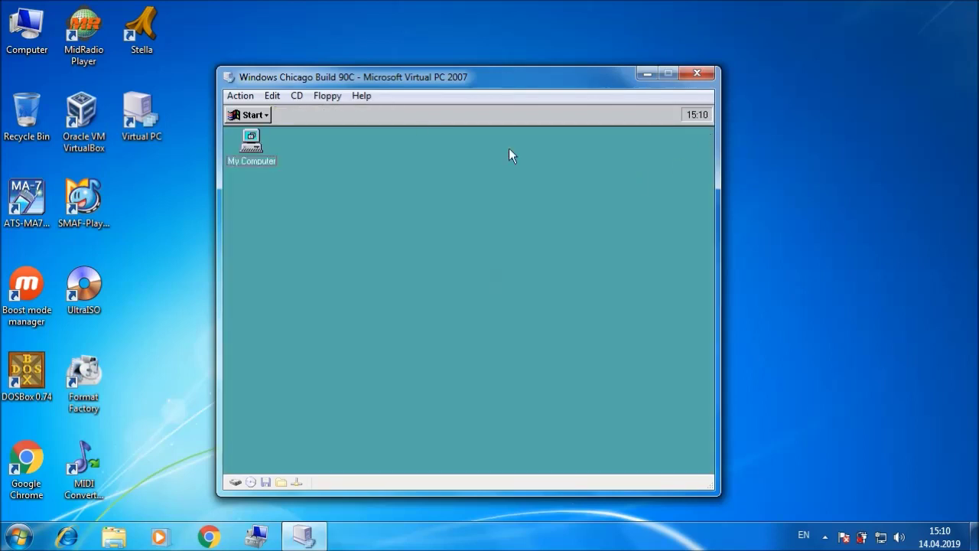
Step: Shut down Chicago from the Start menu until it is safe to turn off
{"action": "left_click", "coordinate": [266, 115]}
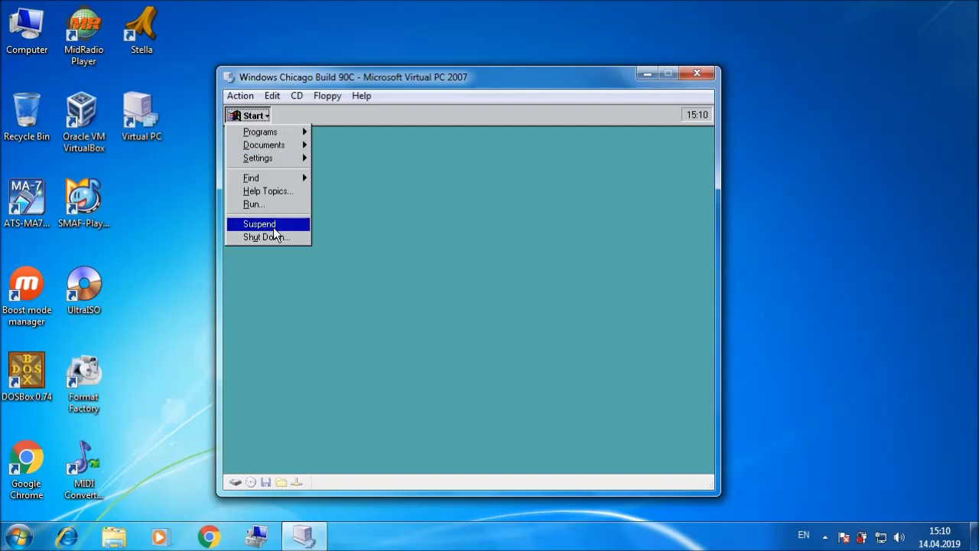
{"action": "left_click", "coordinate": [277, 237]}
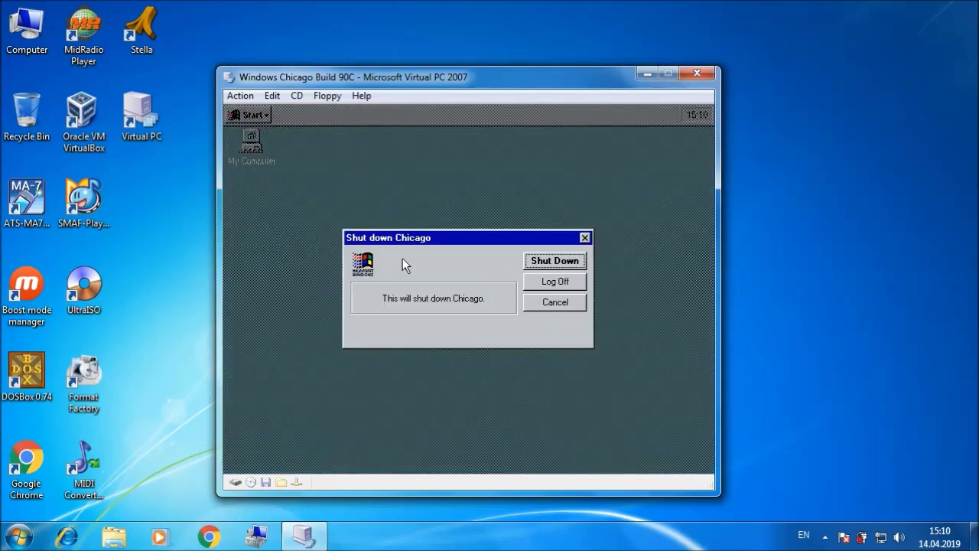
{"action": "left_click", "coordinate": [555, 262]}
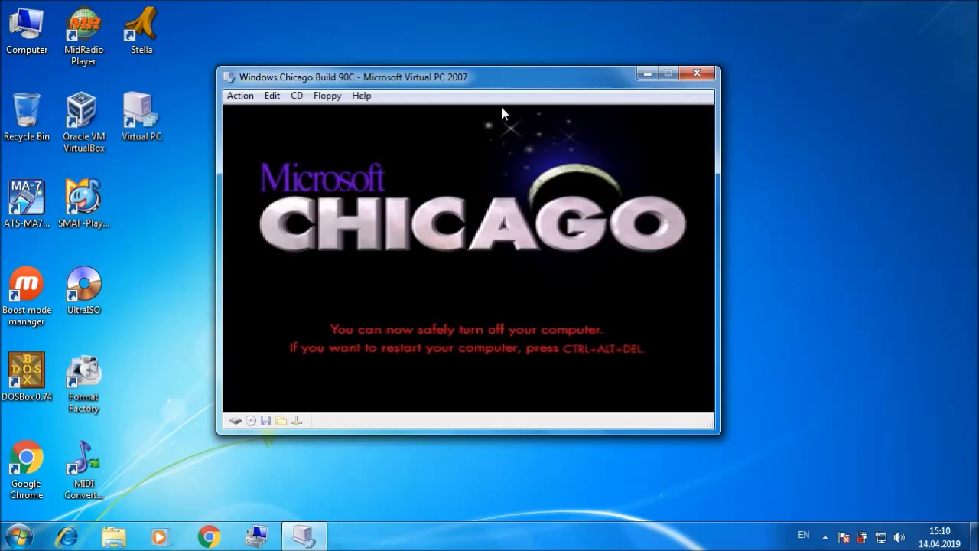
Step: Close the VM window choosing Turn off, then dismiss the slow performance balloon
{"action": "left_click", "coordinate": [697, 76]}
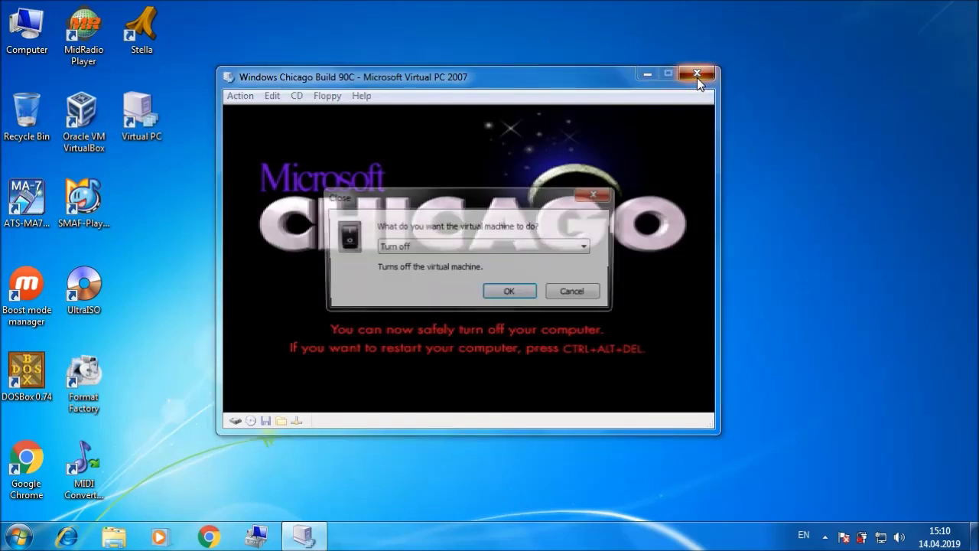
{"action": "left_click", "coordinate": [509, 293]}
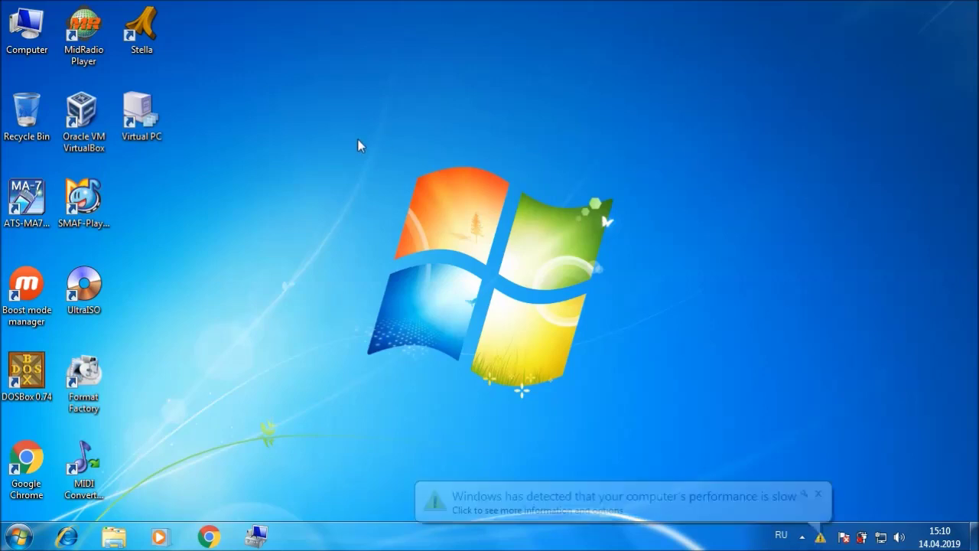
{"action": "left_click", "coordinate": [816, 493]}
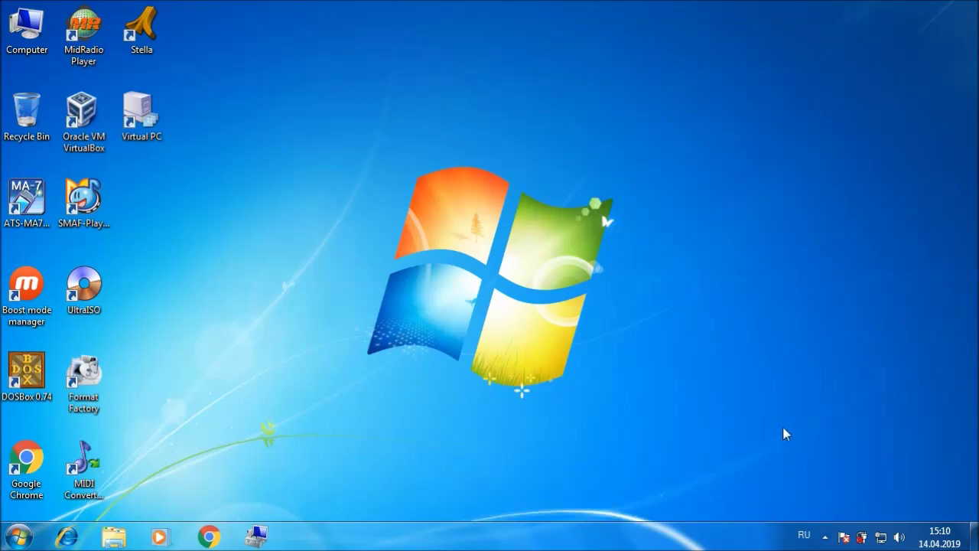